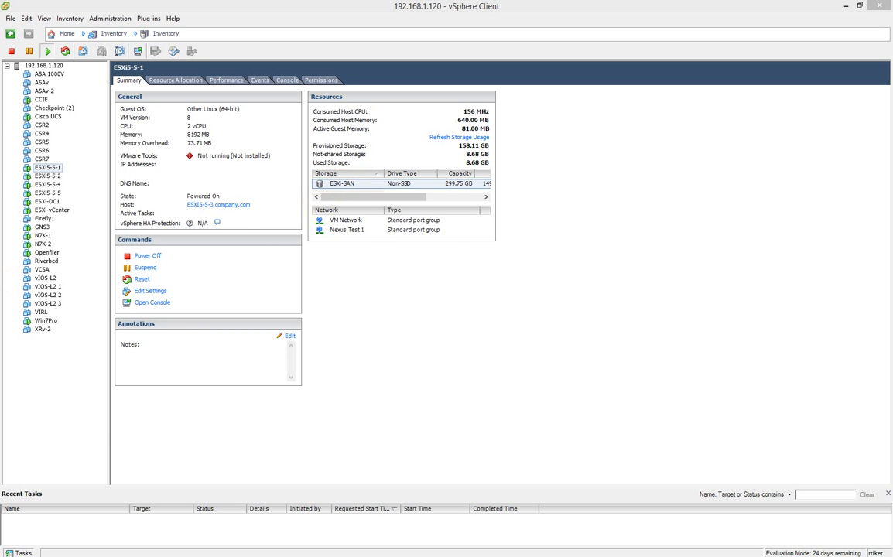
# Browse the ESXi-SAN datastore's folders, viewing the contents of the ESXi-5-5-1 and ASAv virtual machine folders.
pyautogui.hotkey('alt', 'Tab')
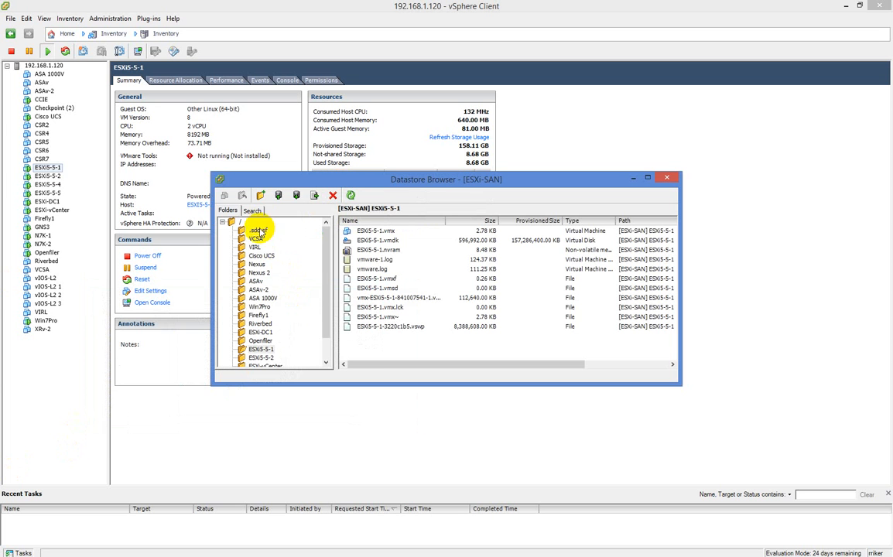
pyautogui.scroll(-1, 291, 247)
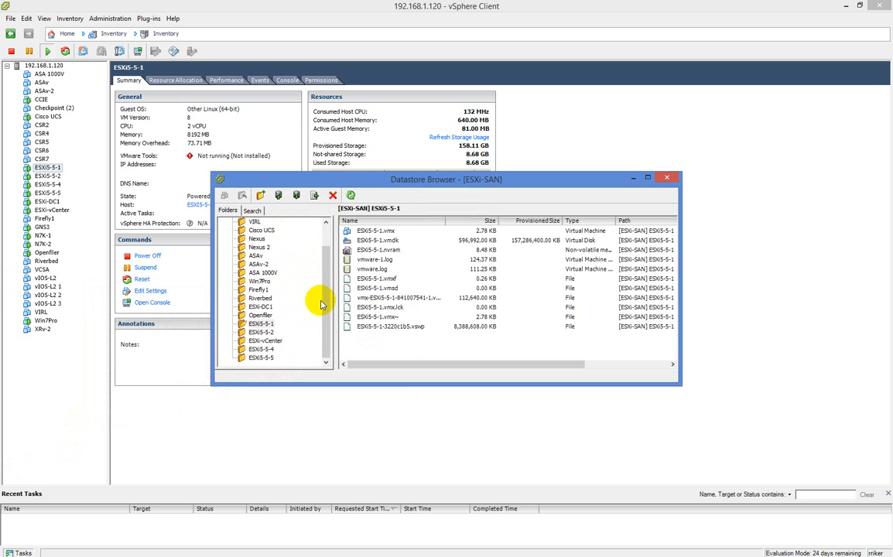
pyautogui.scroll(1, 322, 297)
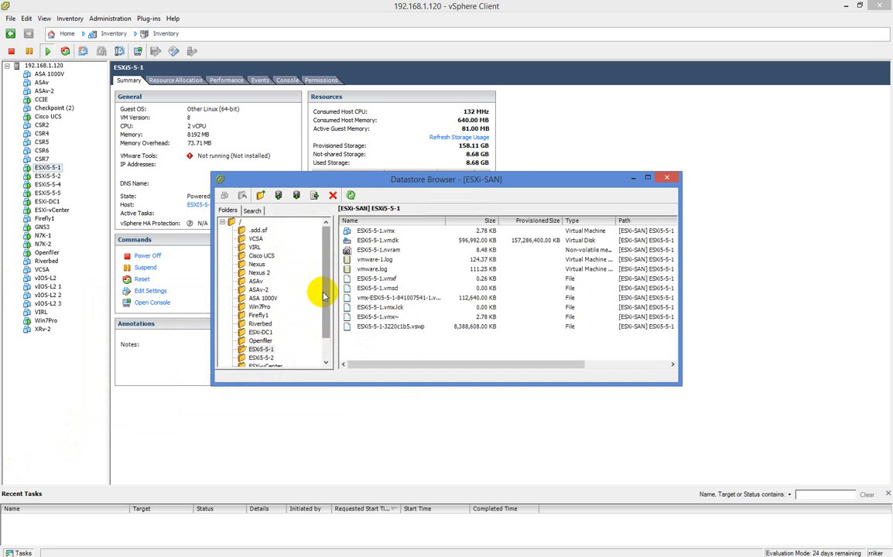
pyautogui.click(242, 348)
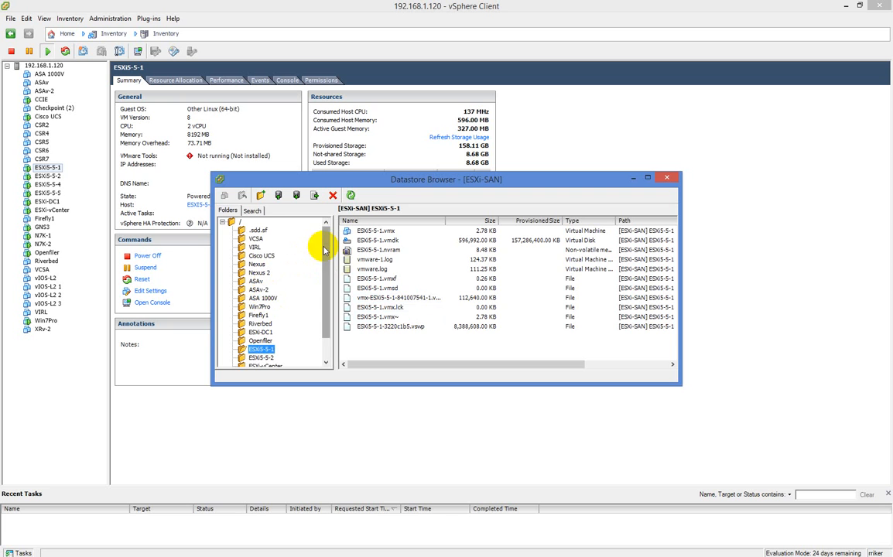
pyautogui.moveTo(320, 245)
pyautogui.mouseDown()
pyautogui.moveTo(323, 292)
pyautogui.moveTo(326, 245)
pyautogui.mouseUp()
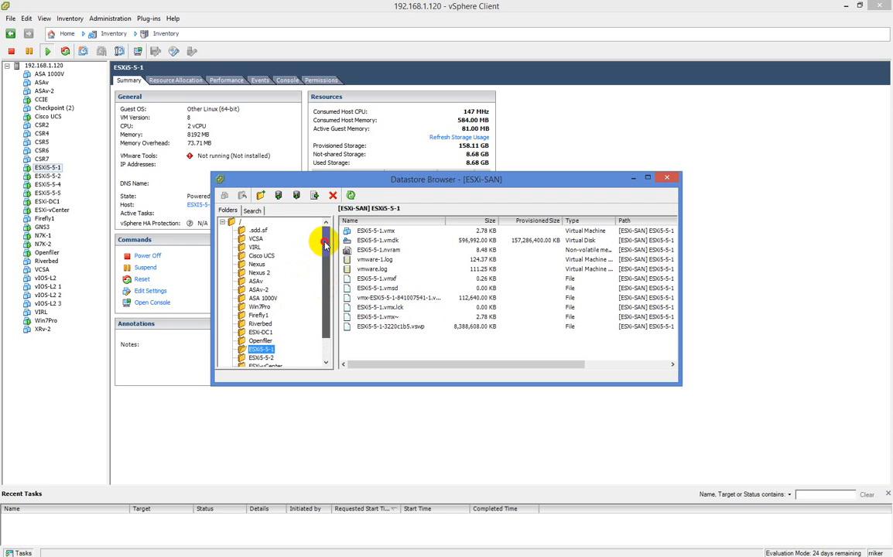
pyautogui.click(254, 281)
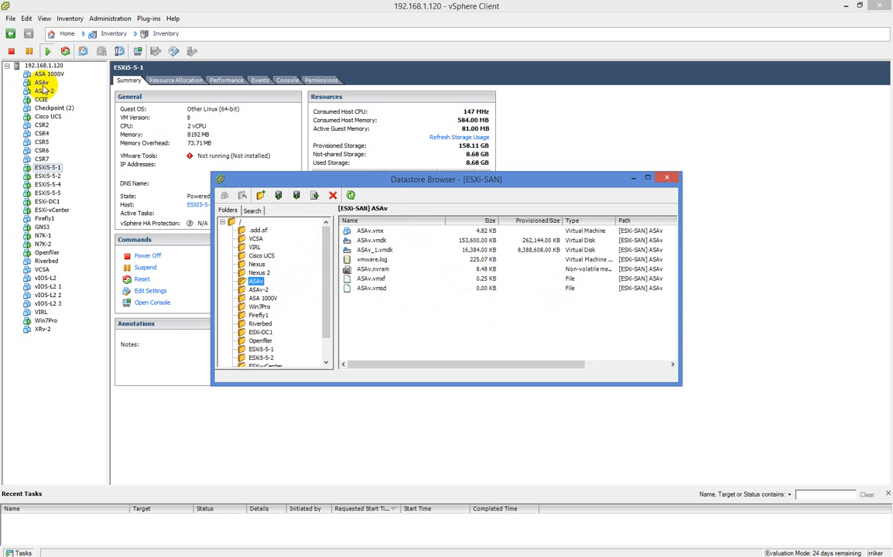
pyautogui.click(261, 349)
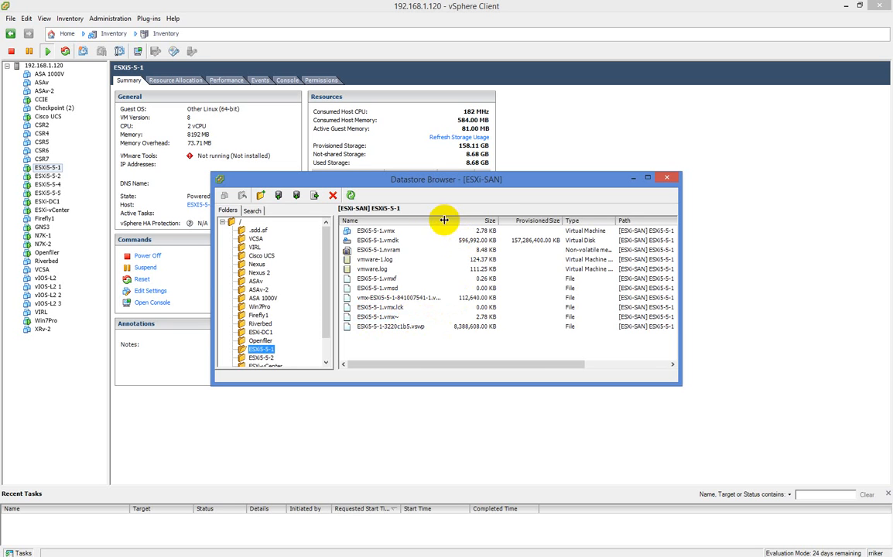
# Widen the file Name column in the Datastore Browser, then close the browser.
pyautogui.moveTo(446, 221); pyautogui.dragTo(465, 221)
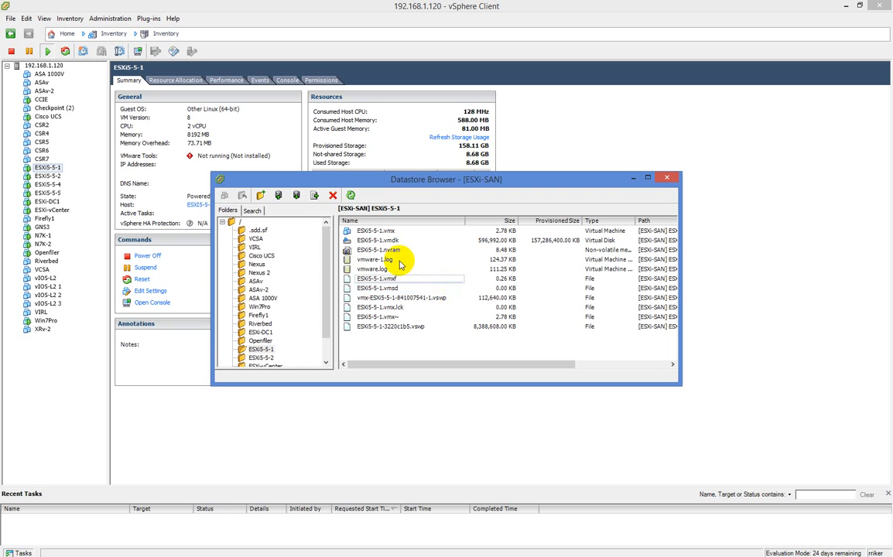
pyautogui.click(666, 177)
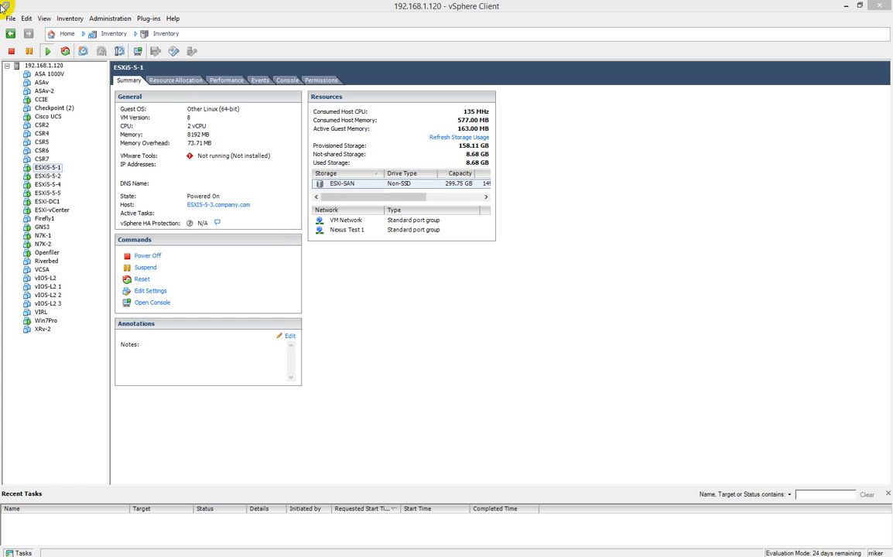
# Select the CSR2 virtual machine and open the Export OVF Template dialog.
pyautogui.click(44, 125)
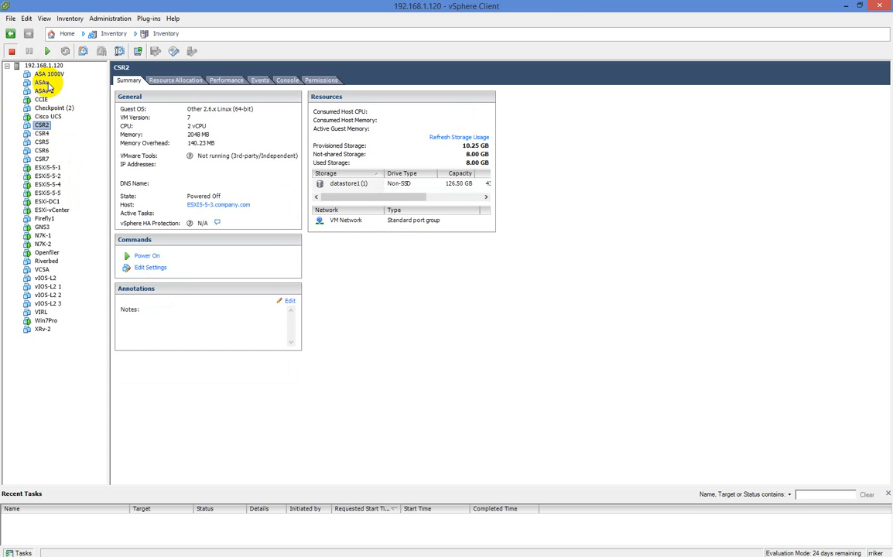
pyautogui.click(9, 19)
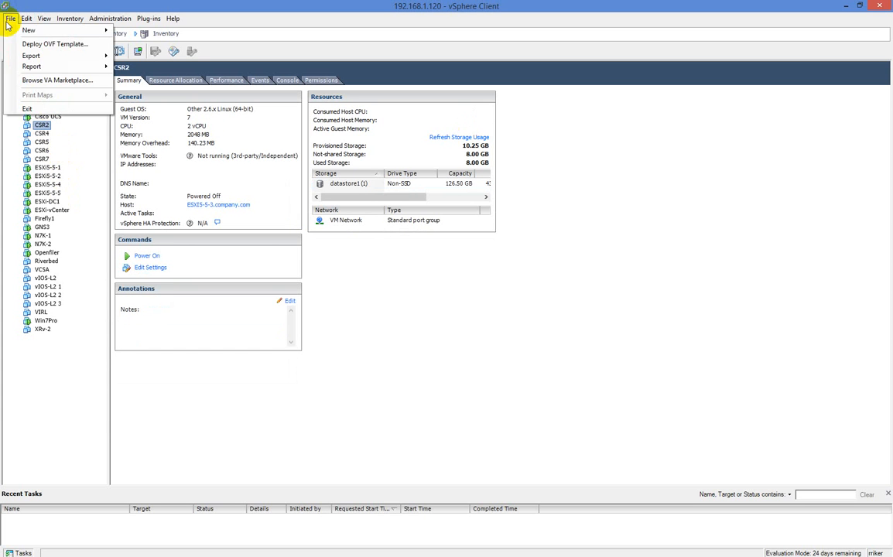
pyautogui.moveTo(31, 56)
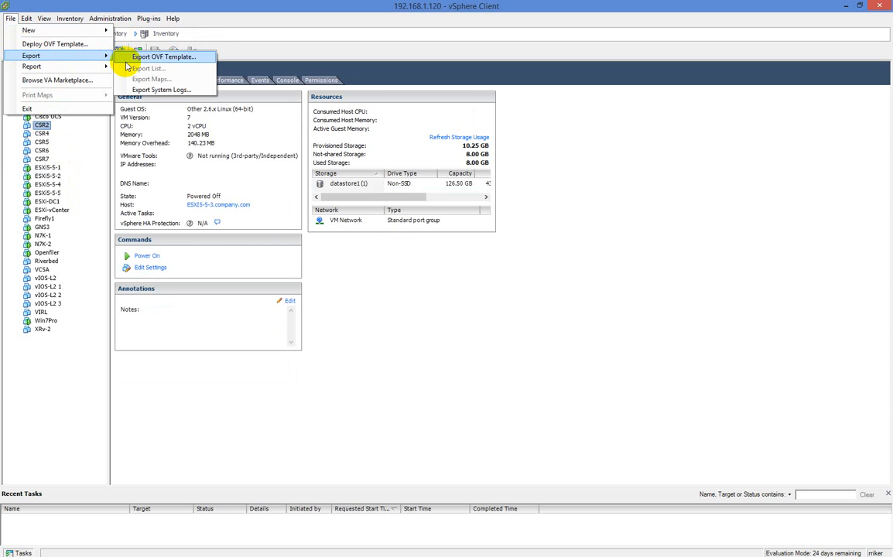
pyautogui.click(127, 60)
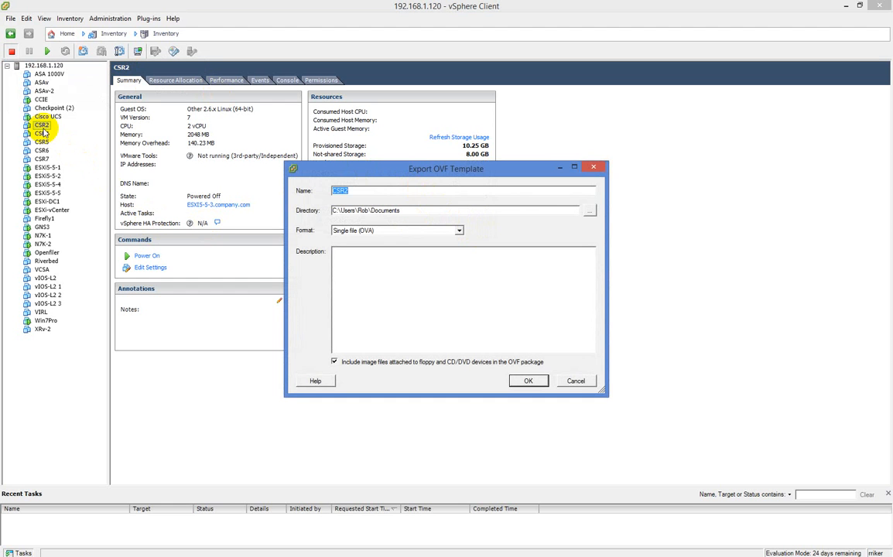
# Review the export Format options, switching to Folder of files (OVF) and back to Single file (OVA), then cancel the export.
pyautogui.click(452, 233)
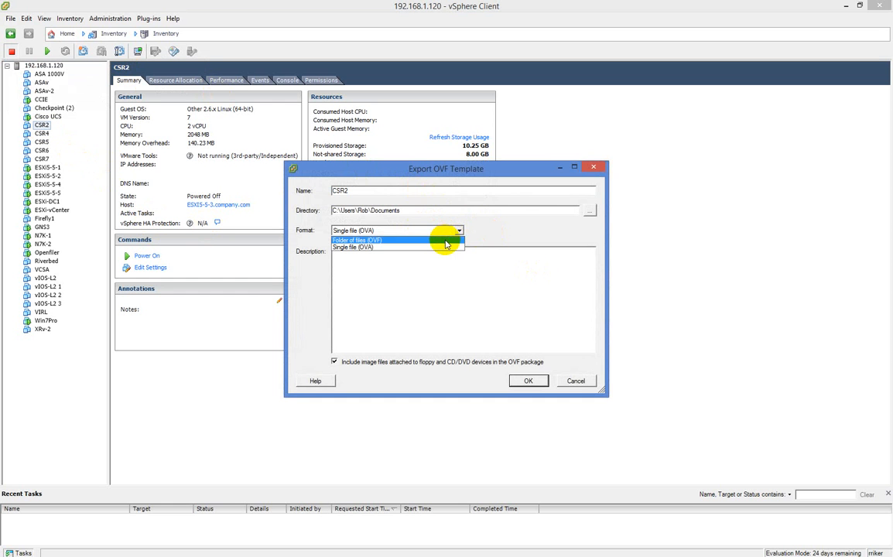
pyautogui.click(445, 241)
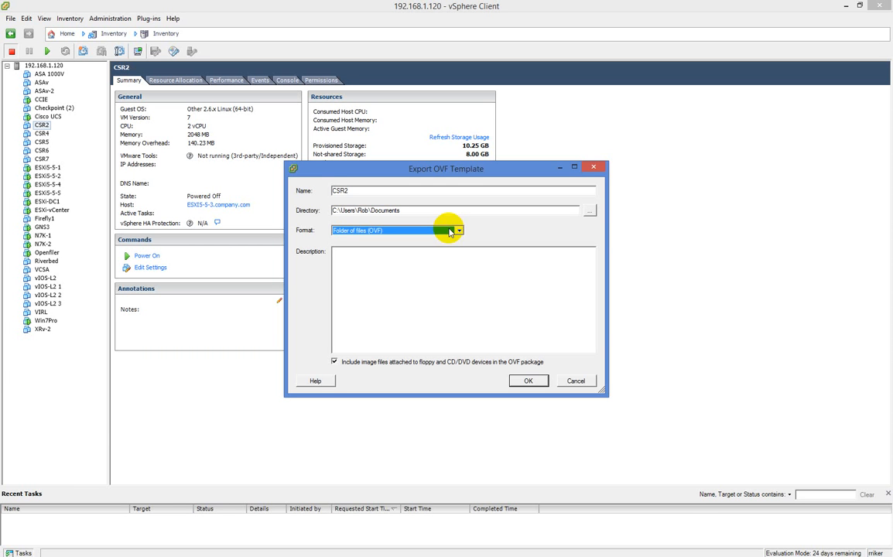
pyautogui.click(450, 232)
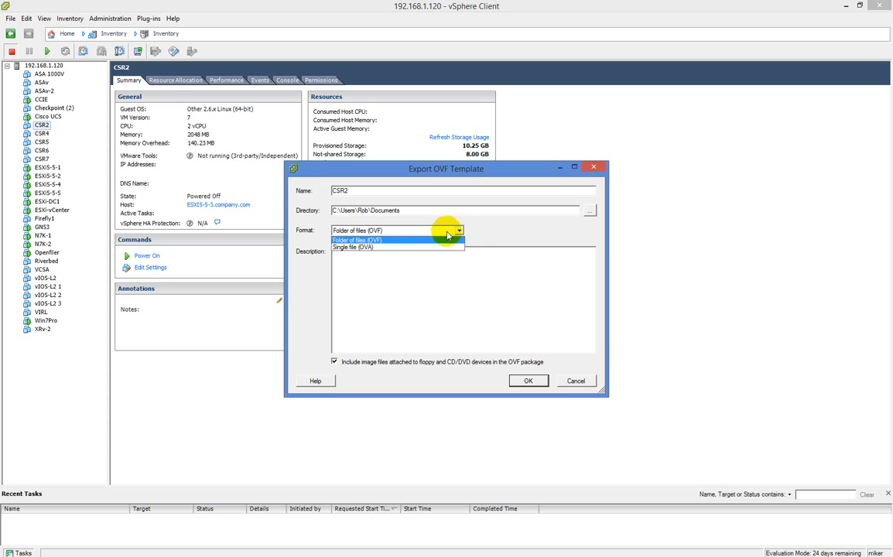
pyautogui.click(418, 249)
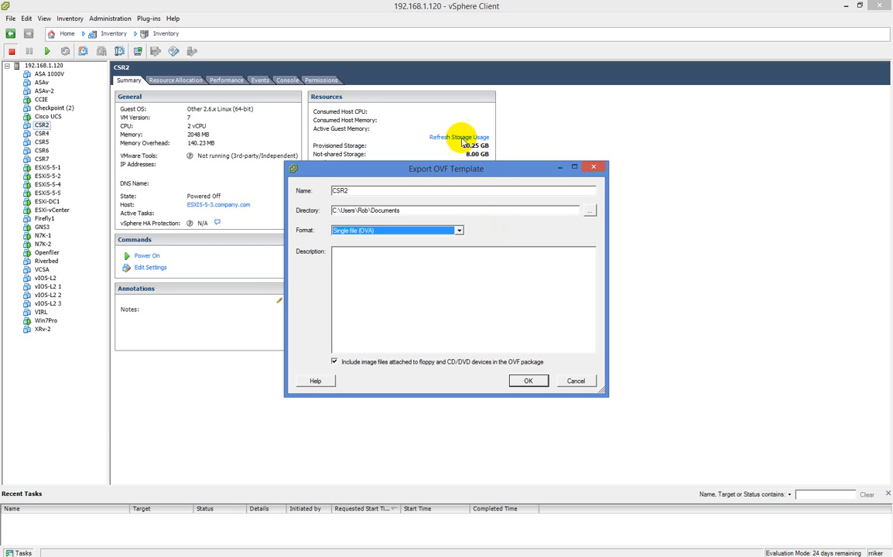
pyautogui.click(576, 380)
# Select the 192.168.1.120 host and examine the File menu's Export and Report options and the host's context menu.
pyautogui.click(11, 19)
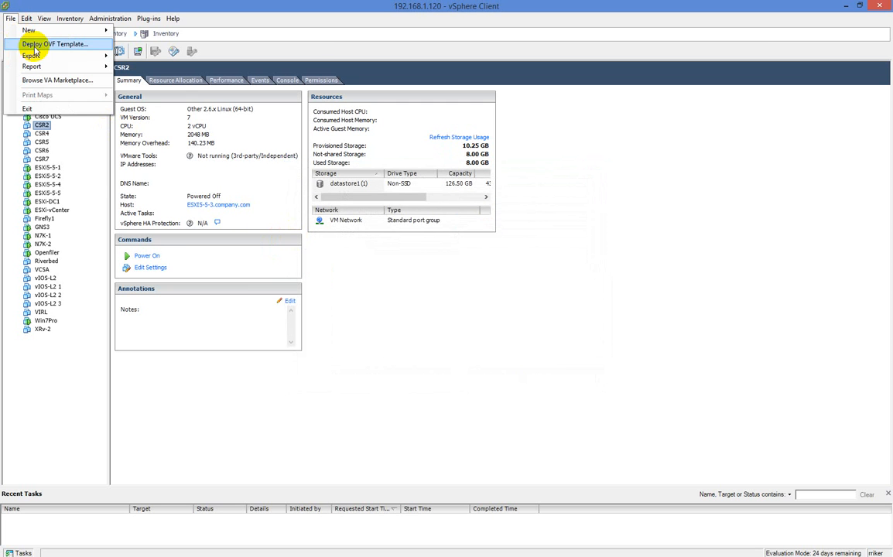
pyautogui.moveTo(54, 56)
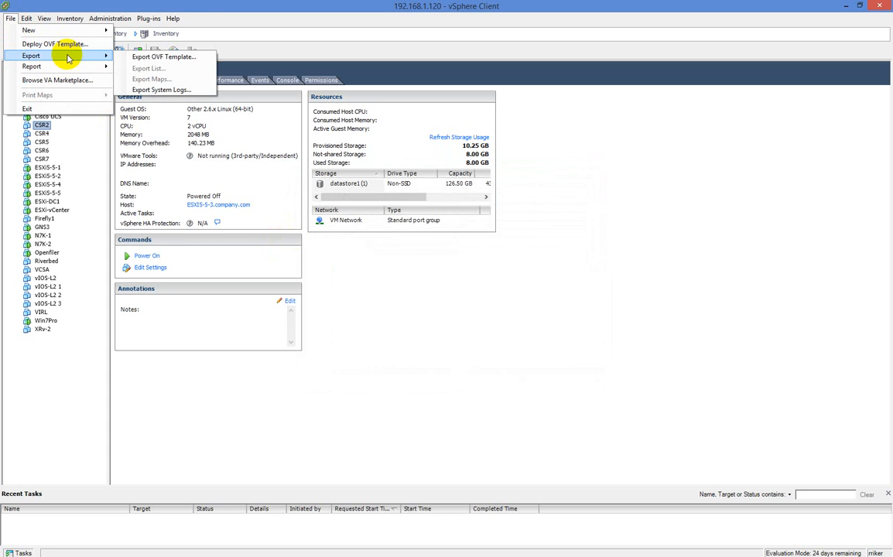
pyautogui.click(472, 325)
pyautogui.click(47, 65)
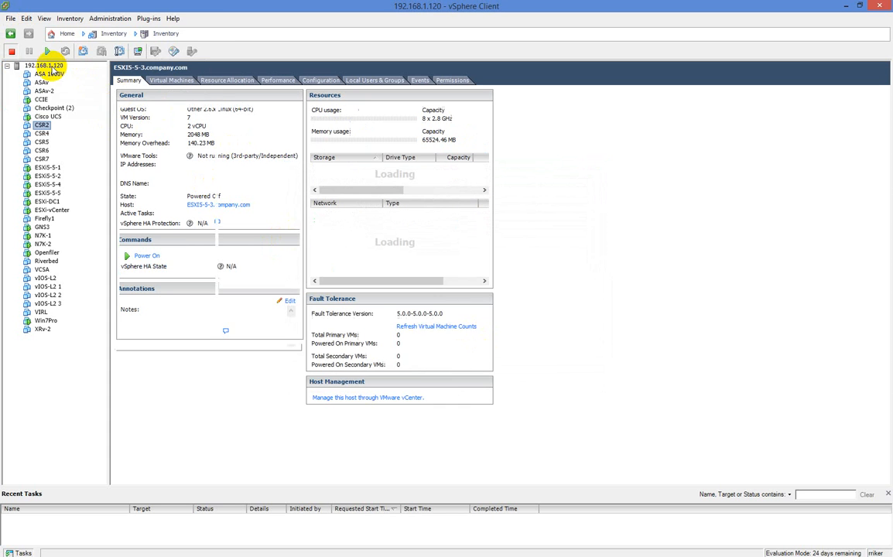
pyautogui.click(11, 18)
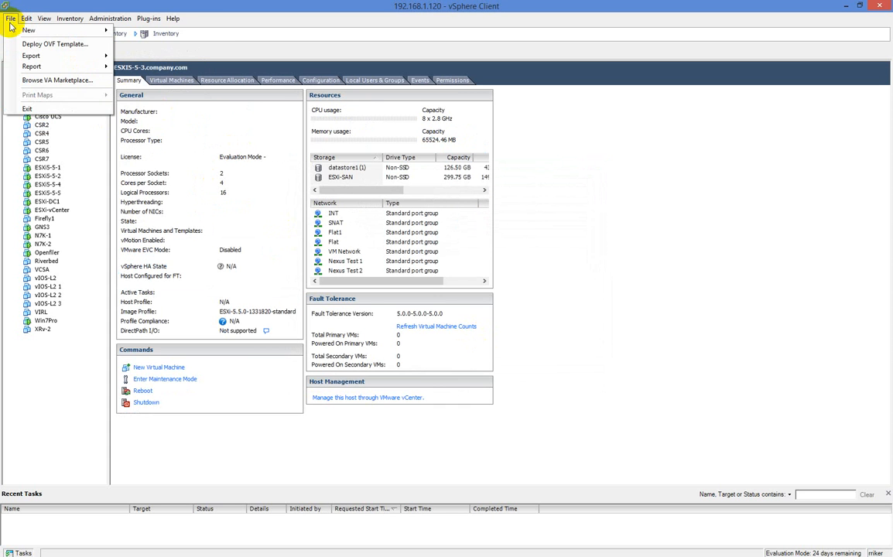
pyautogui.click(538, 200)
pyautogui.rightClick(60, 68)
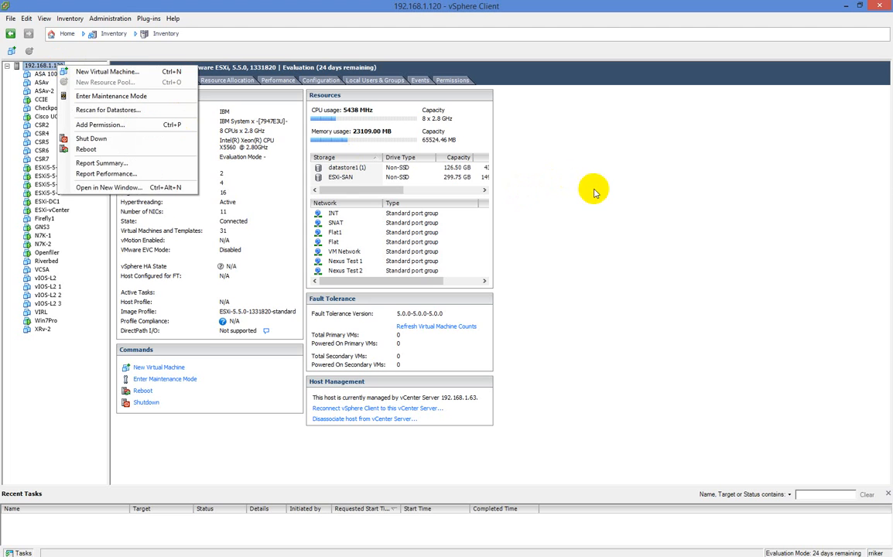
pyautogui.click(538, 172)
# Examine the File menu's New and Report submenus and the host's context menu again.
pyautogui.click(11, 17)
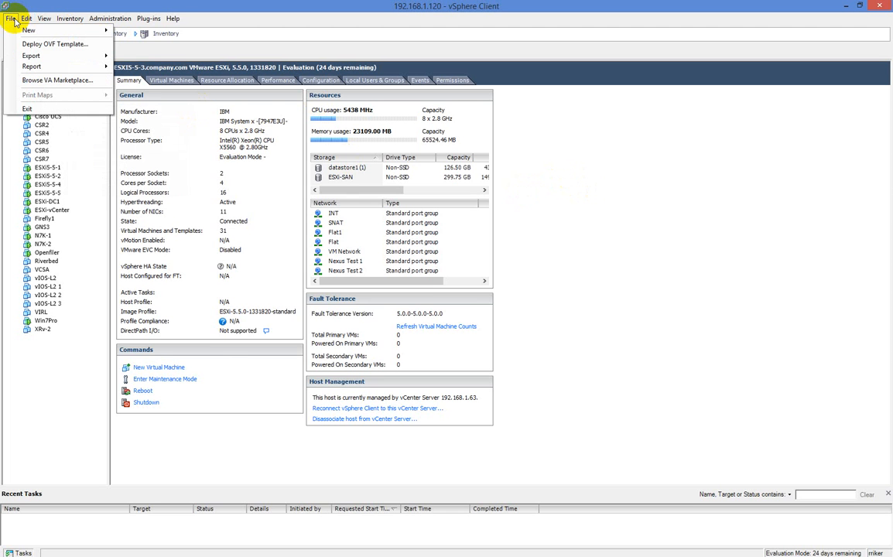
pyautogui.moveTo(25, 31)
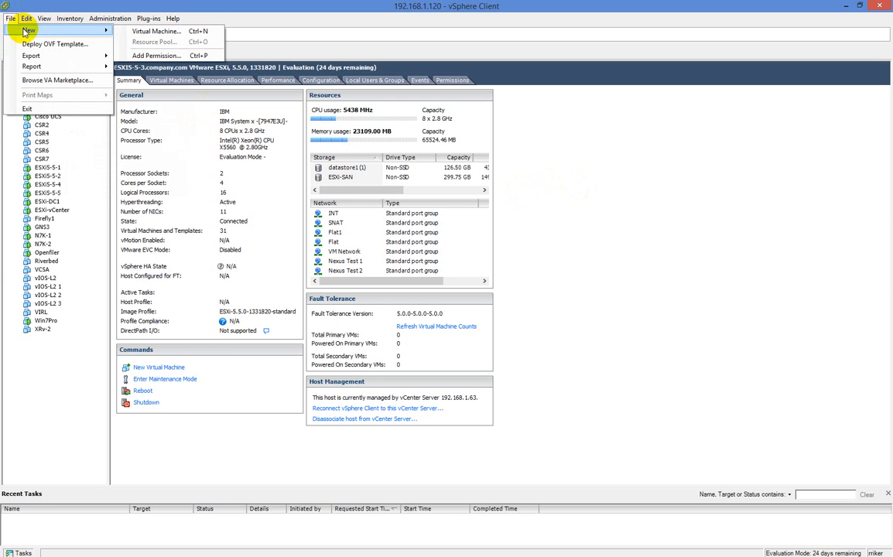
pyautogui.moveTo(45, 66)
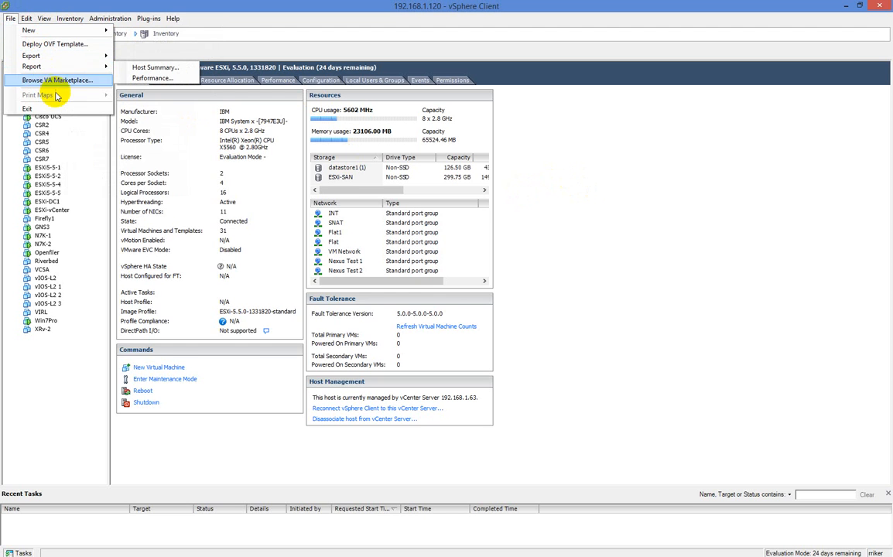
pyautogui.moveTo(75, 36)
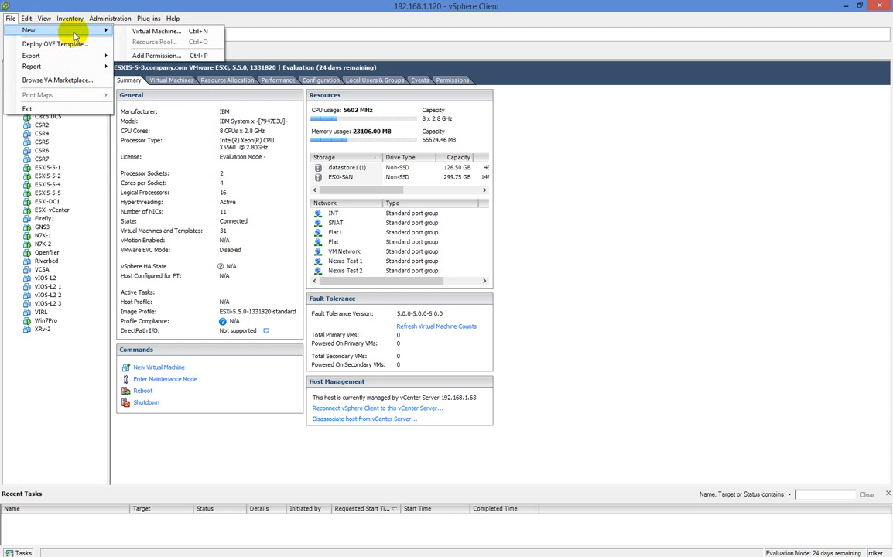
pyautogui.click(621, 168)
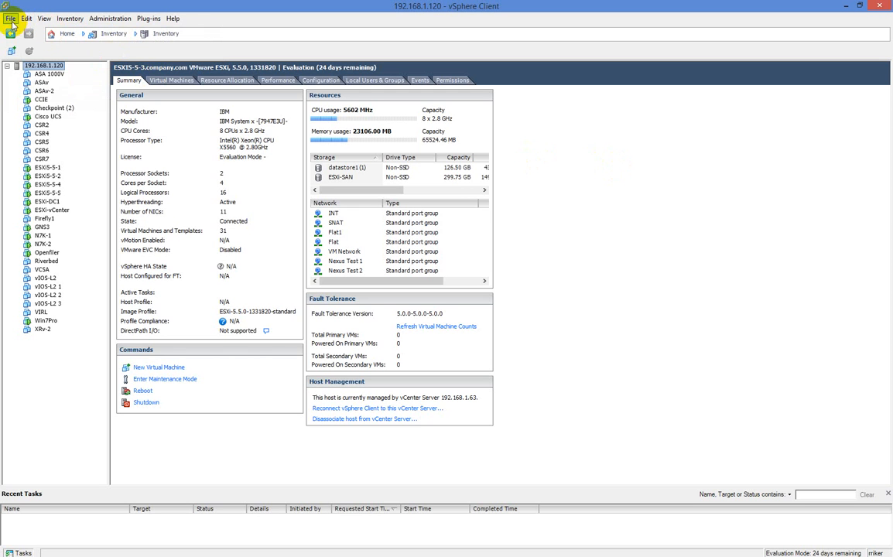
pyautogui.rightClick(42, 67)
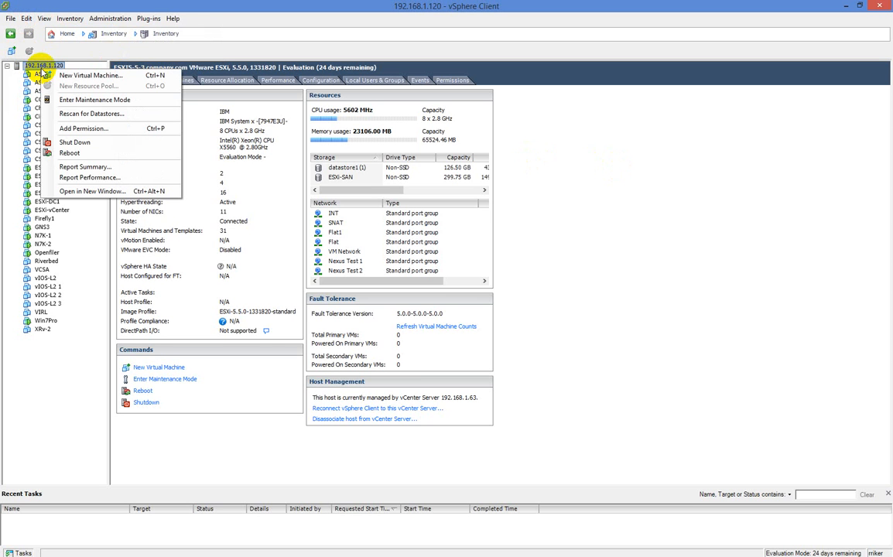
pyautogui.click(44, 65)
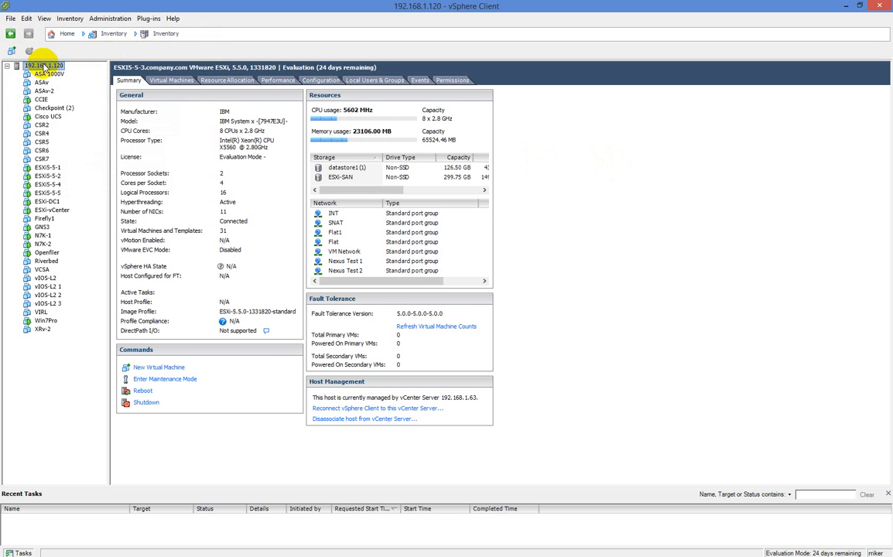
# Open the Deploy OVF Template wizard to view its source location, then cancel it.
pyautogui.click(11, 20)
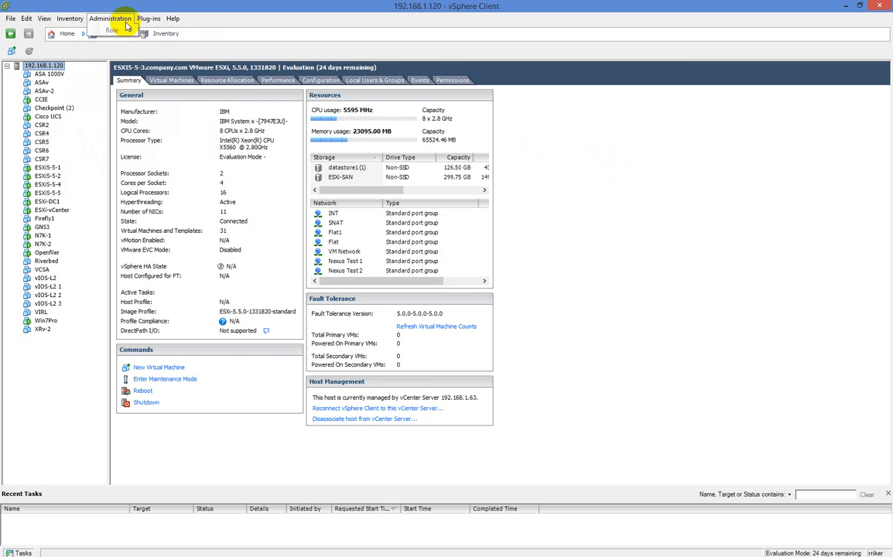
pyautogui.moveTo(157, 26)
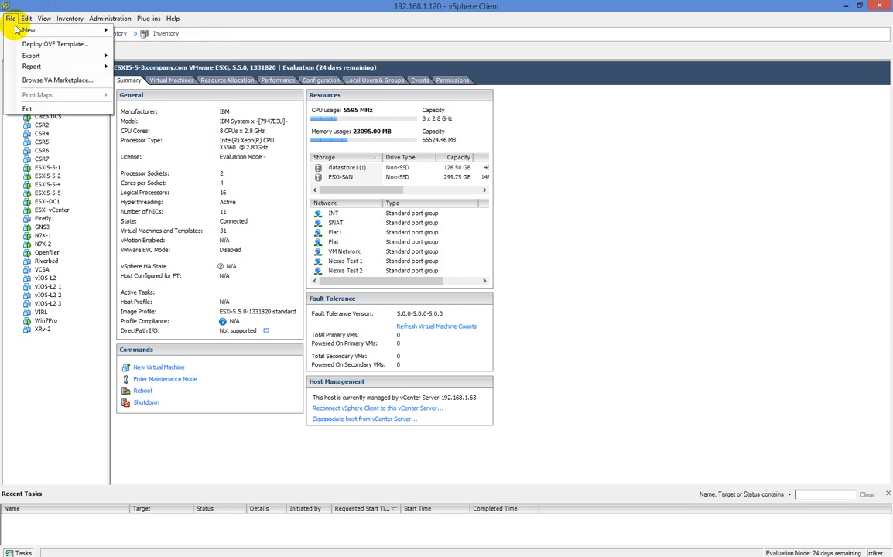
pyautogui.moveTo(17, 30)
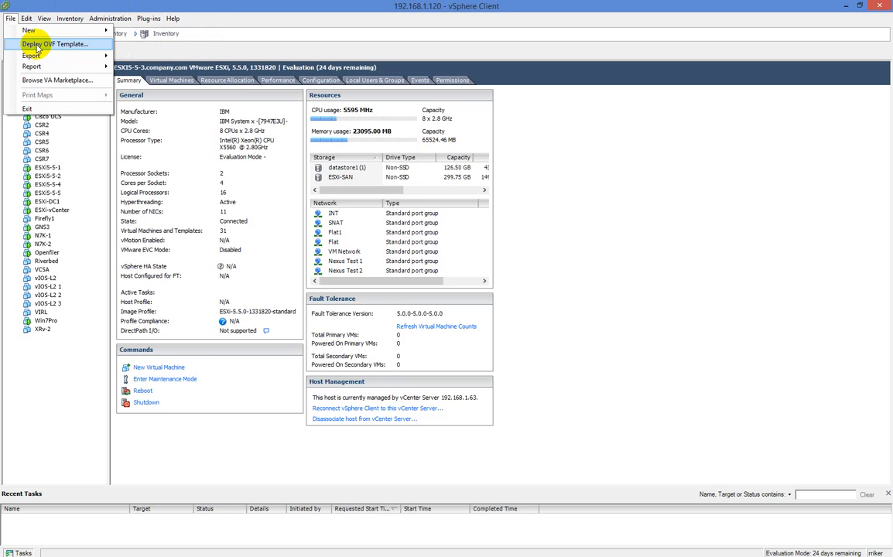
pyautogui.click(37, 46)
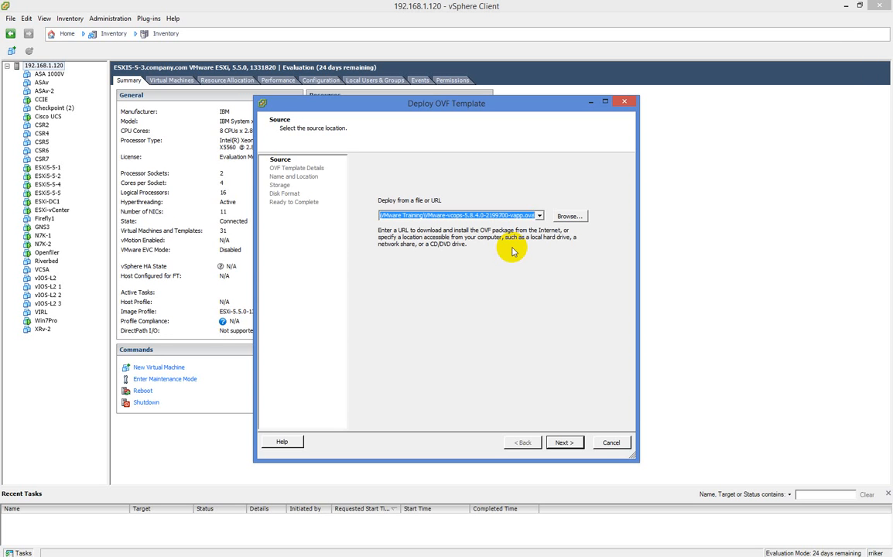
pyautogui.click(615, 442)
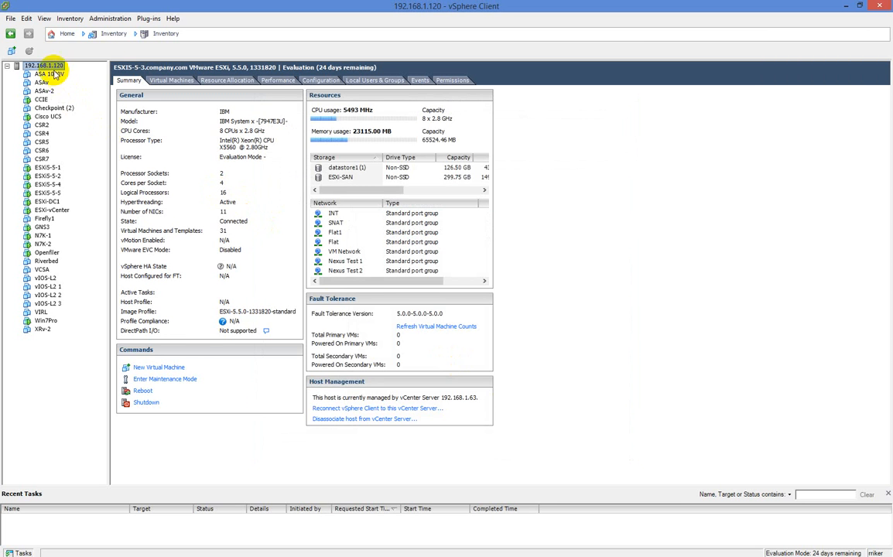
# Open the host's Configuration tab to view its networking setup.
pyautogui.click(319, 80)
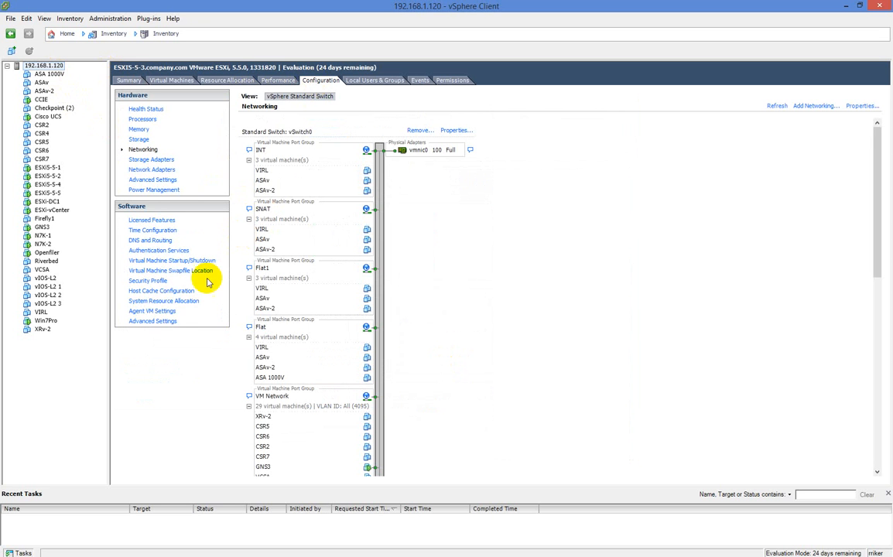
# Open the host's Licensed Features and the license assignment dialog, start entering a new license key, then cancel both dialogs.
pyautogui.click(155, 221)
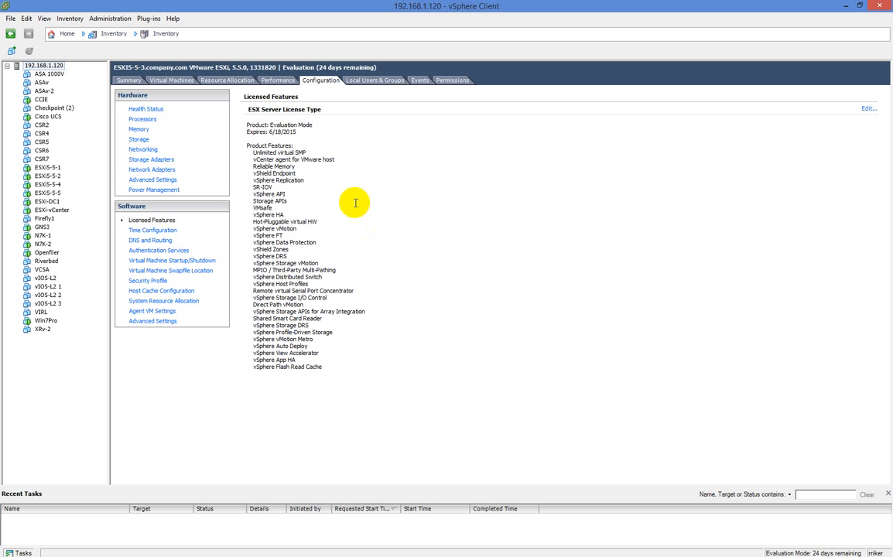
pyautogui.click(868, 109)
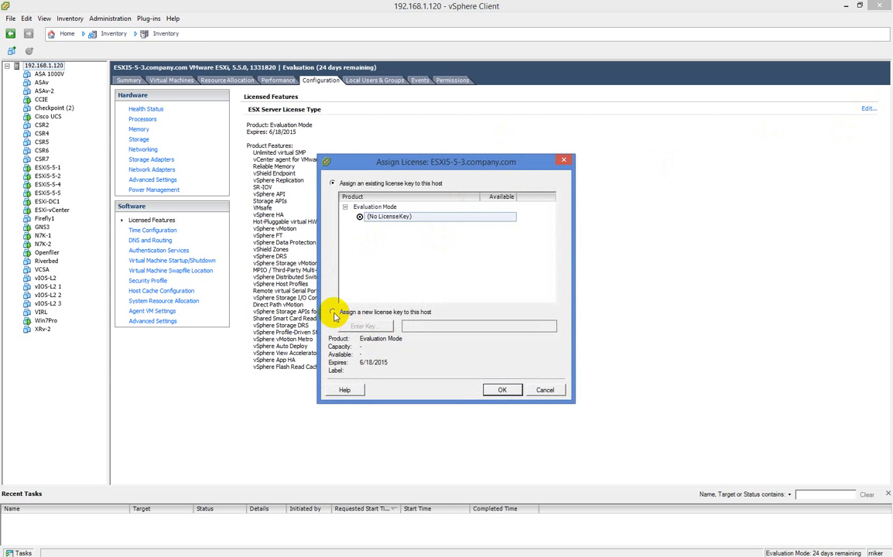
pyautogui.click(334, 313)
pyautogui.click(358, 326)
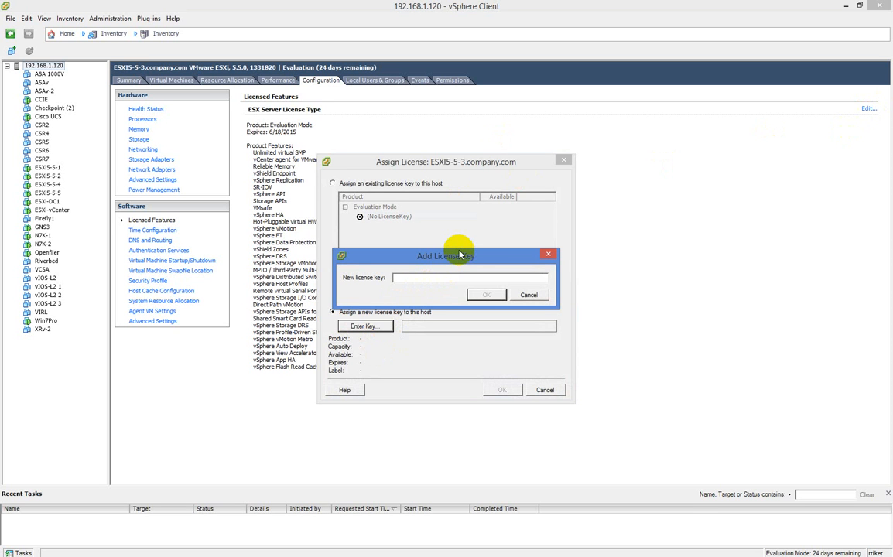
pyautogui.click(531, 302)
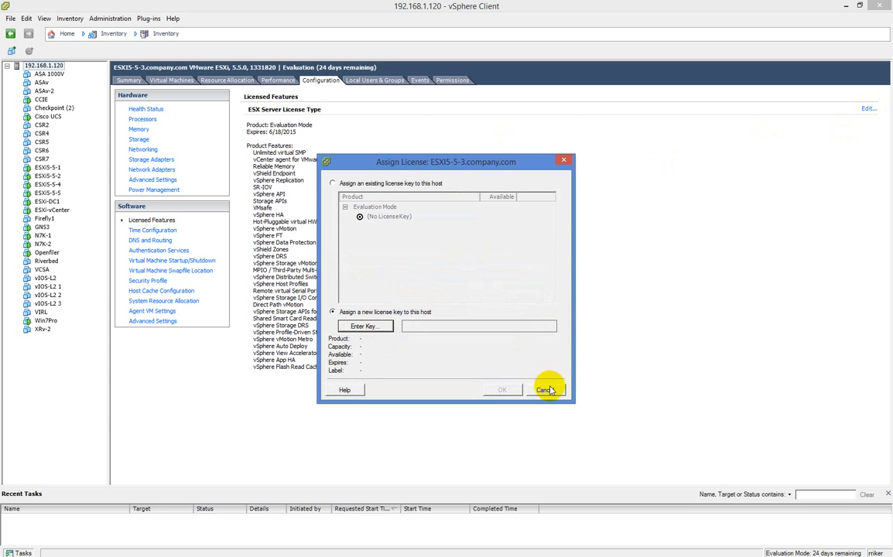
pyautogui.click(546, 389)
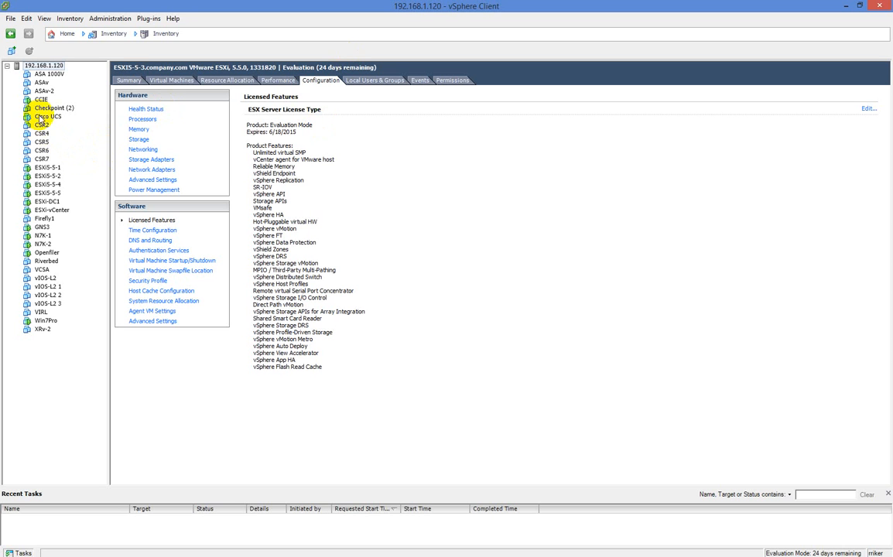
# Browse the summaries of the Cisco UCS, CSR2 and CSR5 virtual machines and open CSR5's context menu.
pyautogui.click(44, 117)
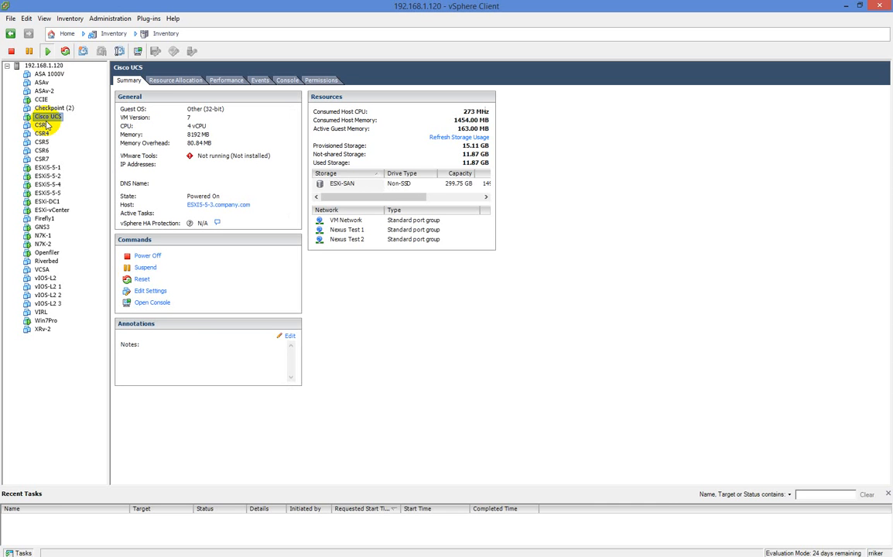
pyautogui.click(43, 125)
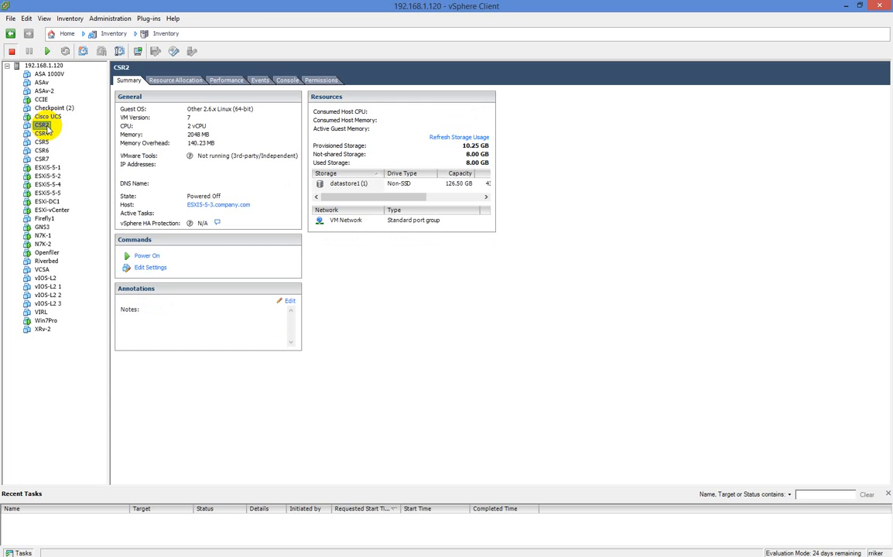
pyautogui.click(42, 134)
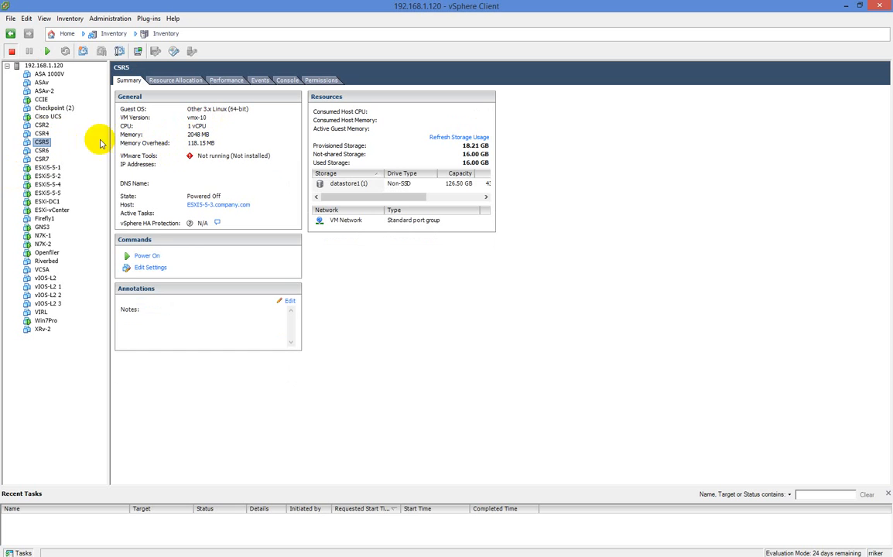
pyautogui.rightClick(36, 143)
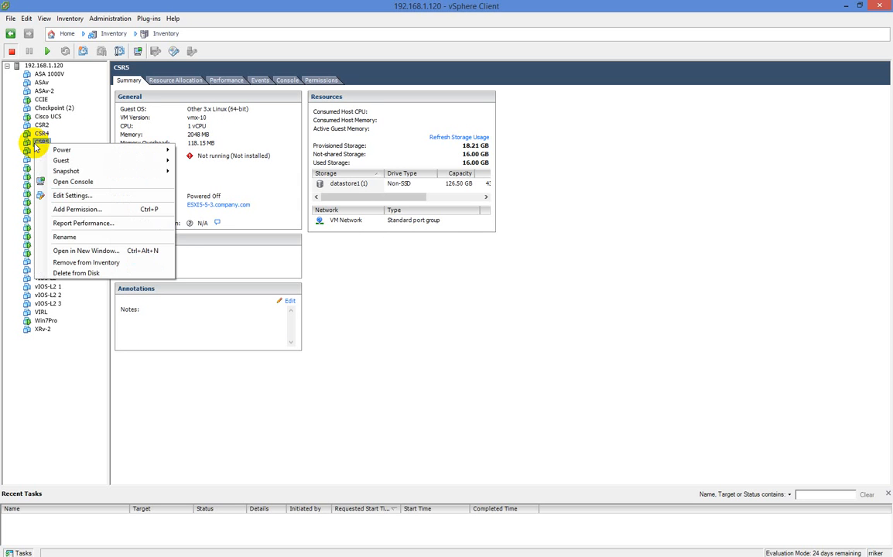
pyautogui.click(431, 280)
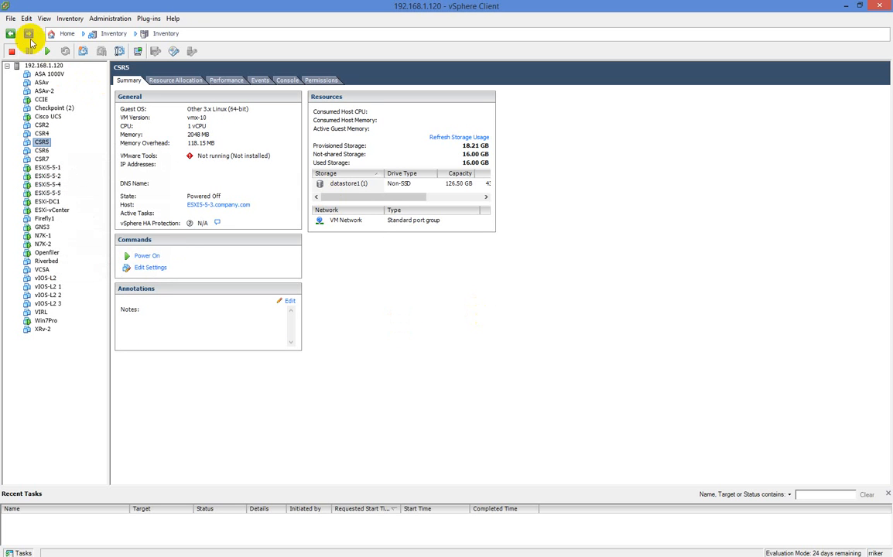
# Export the CSR5 virtual machine as a single-file OVA template to Documents, then check the exported CSR5.ova in the CSRs folder.
pyautogui.click(12, 19)
pyautogui.moveTo(34, 58)
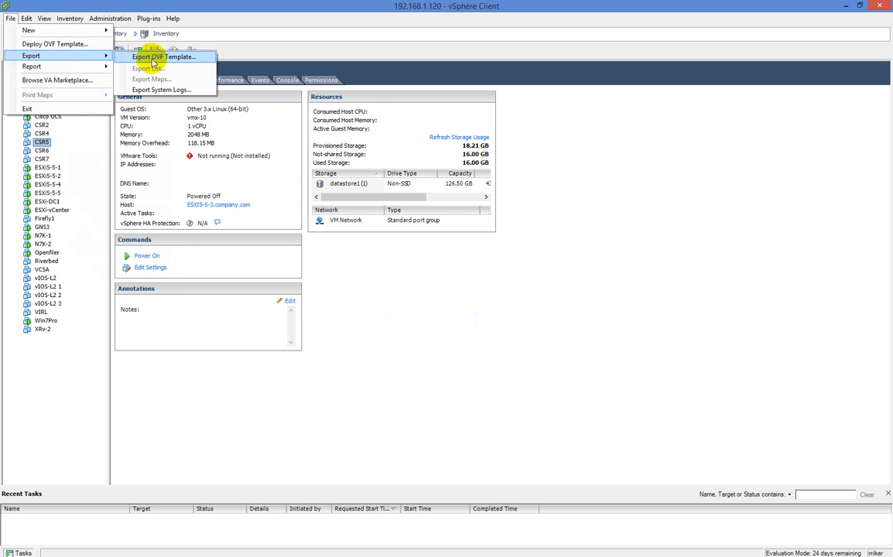
pyautogui.click(154, 59)
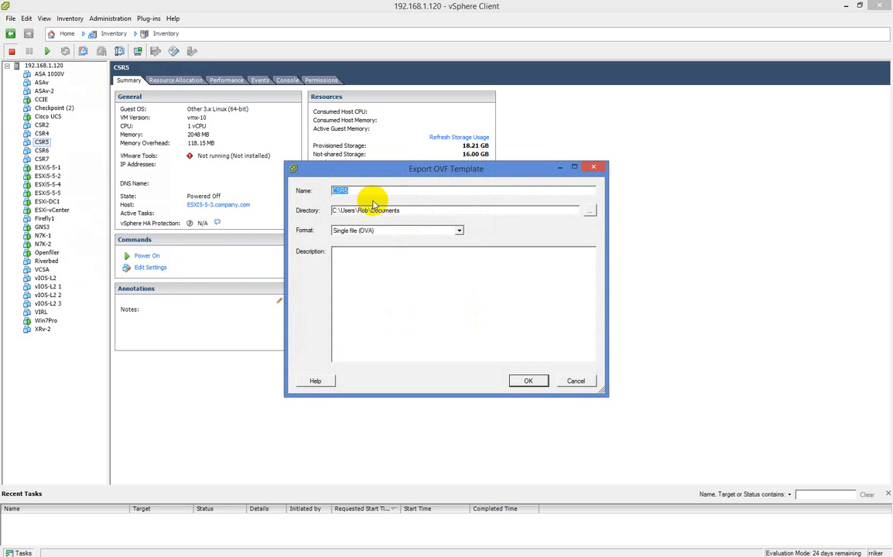
pyautogui.click(529, 381)
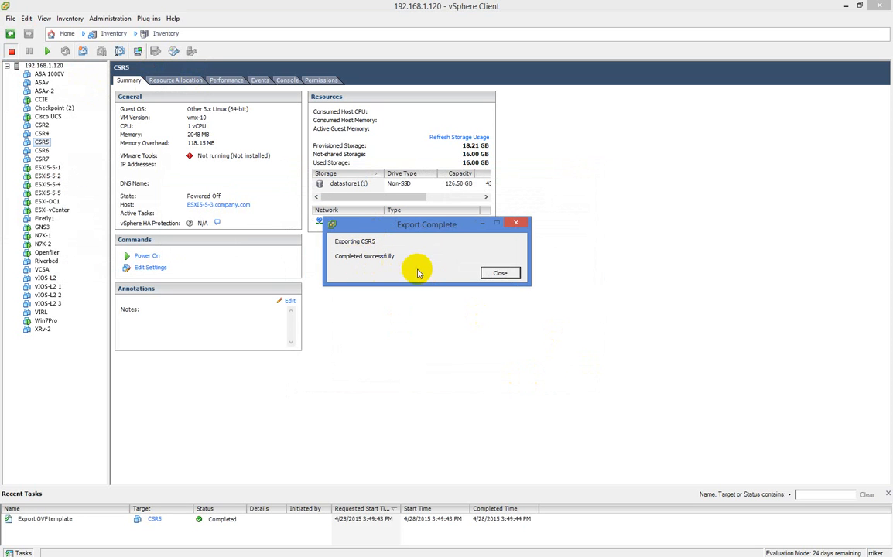
pyautogui.click(496, 274)
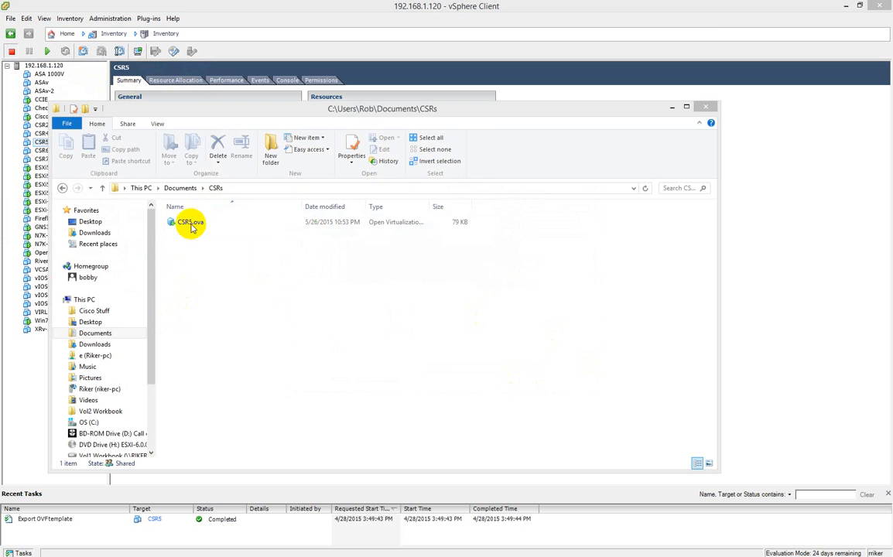
pyautogui.click(181, 229)
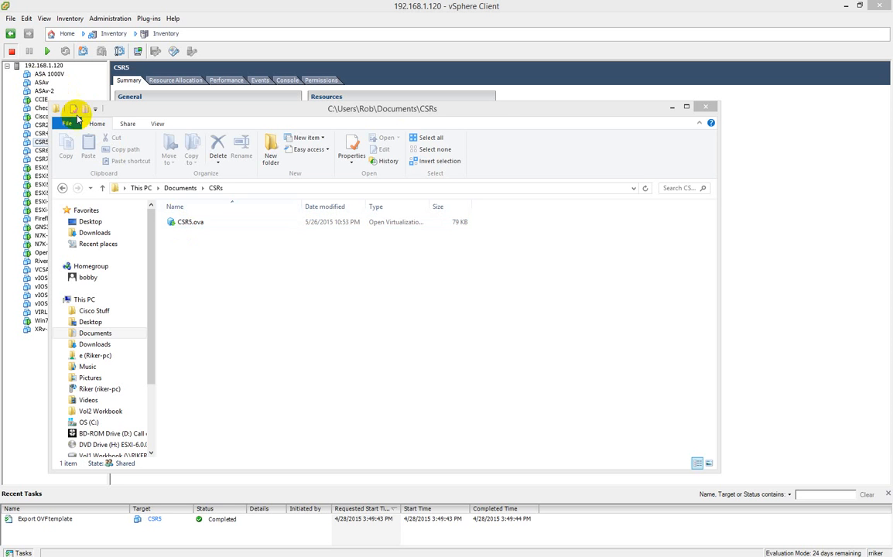
pyautogui.click(706, 107)
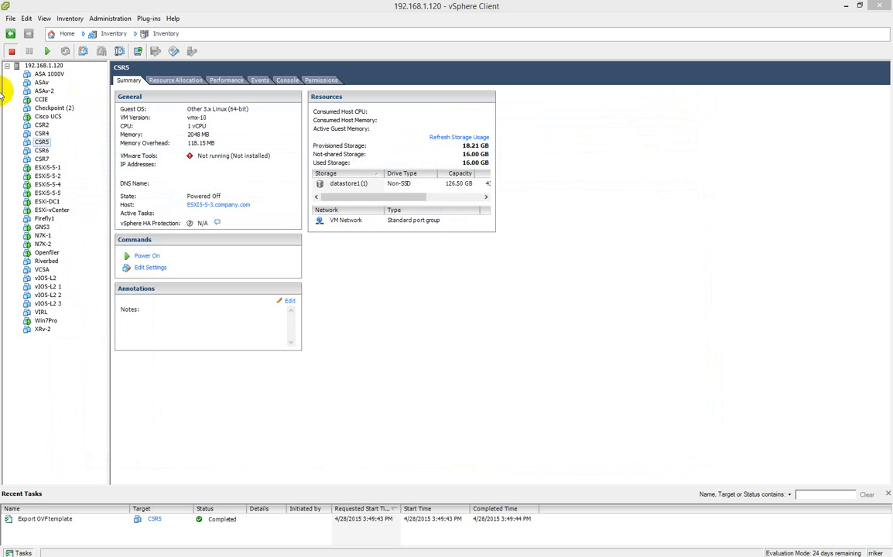
# Start deploying an OVF template from the CSR5.ova file in the CSRs folder and proceed past the template details.
pyautogui.click(10, 17)
pyautogui.click(49, 49)
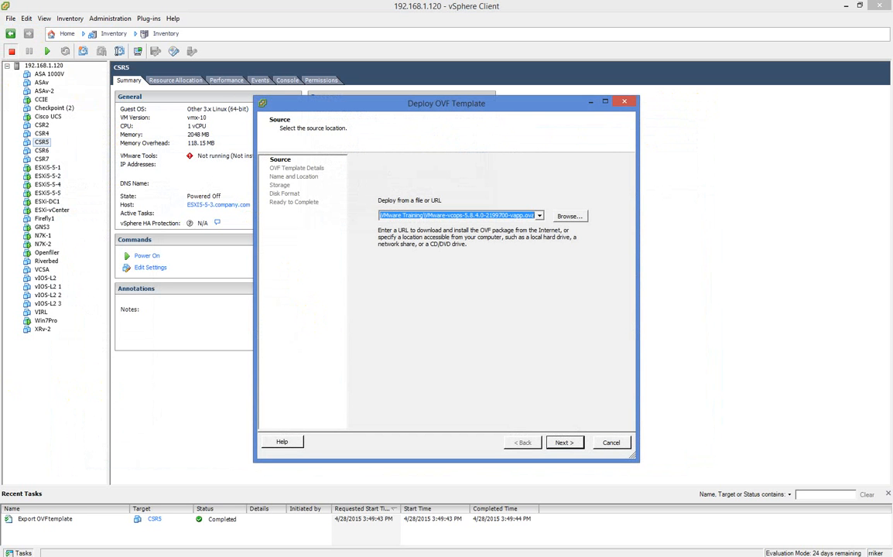
pyautogui.click(569, 216)
pyautogui.click(387, 189)
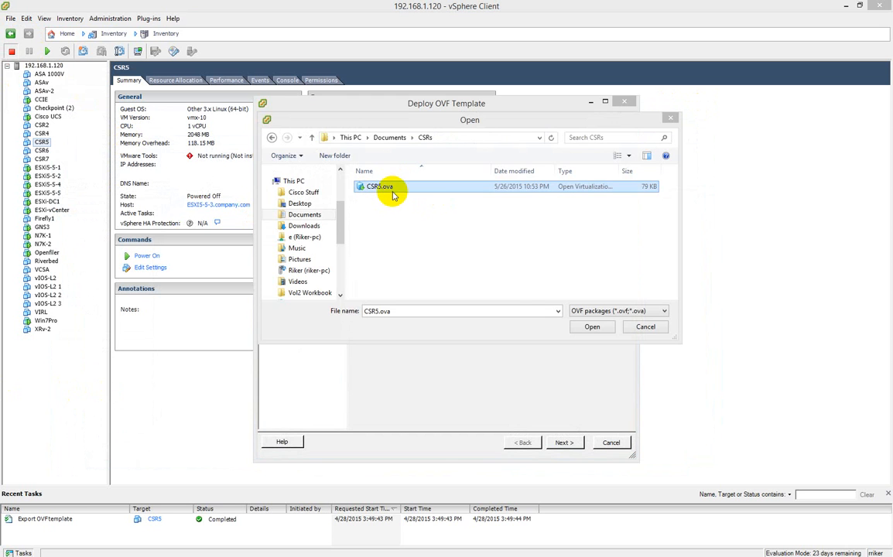
pyautogui.click(594, 327)
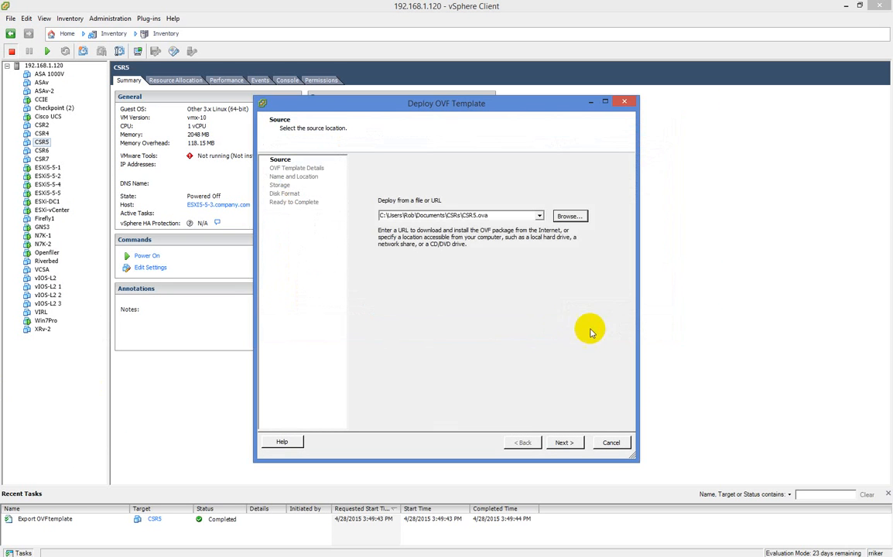
pyautogui.click(561, 444)
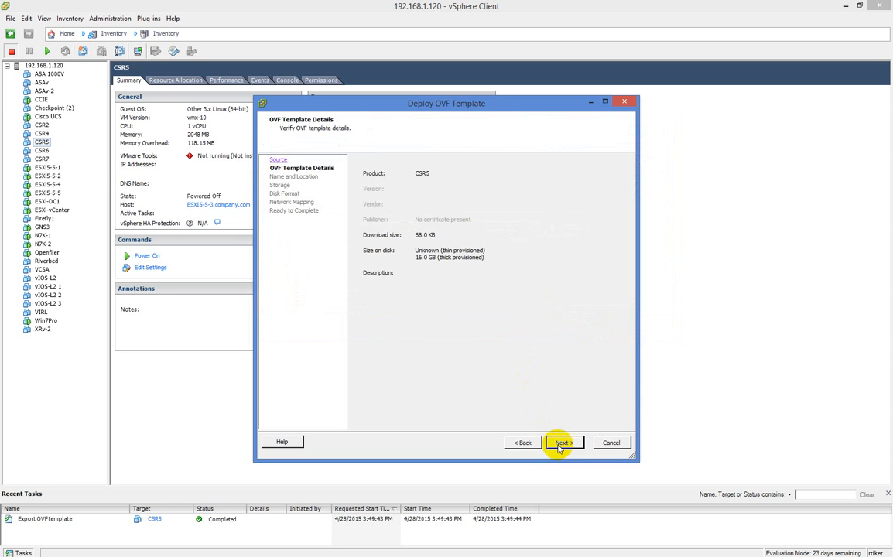
pyautogui.click(560, 445)
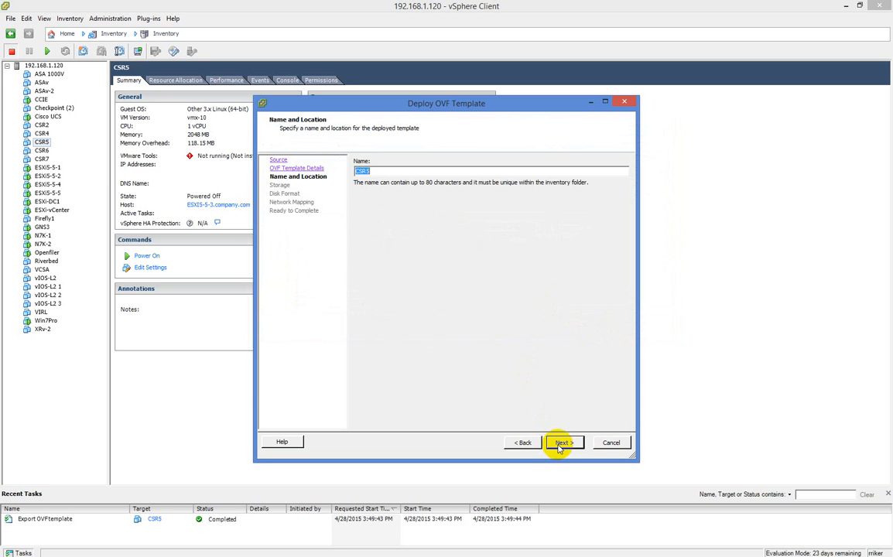
# Name the deployed virtual machine CSR10 and store it on the ESXi-SAN datastore.
pyautogui.write('CSR10')
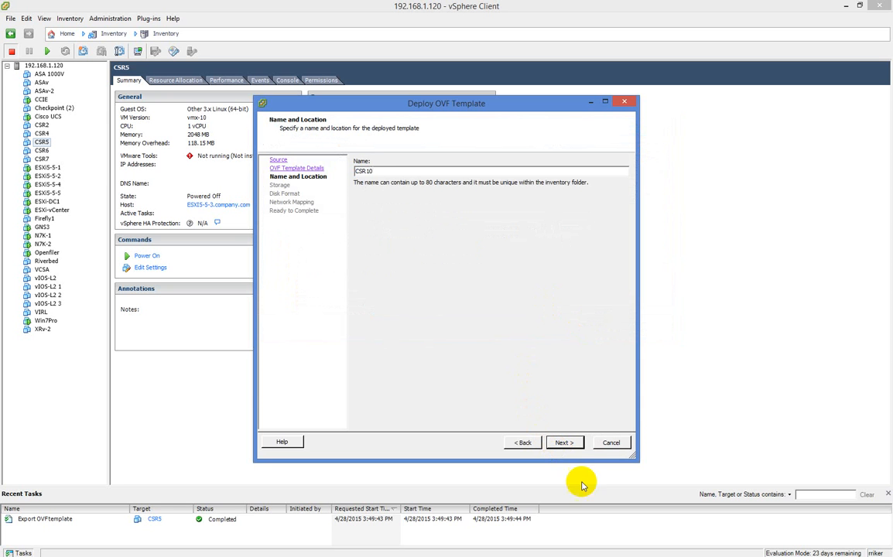
pyautogui.click(573, 443)
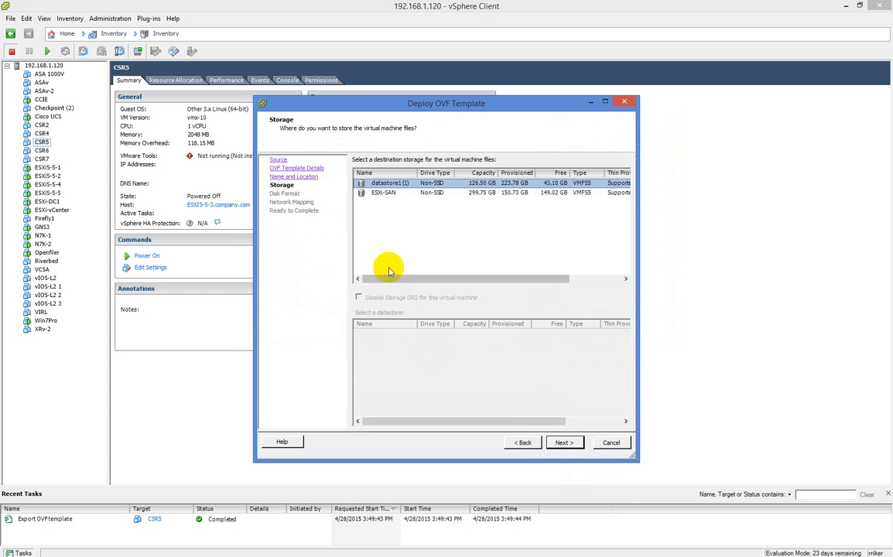
pyautogui.click(384, 193)
pyautogui.click(563, 443)
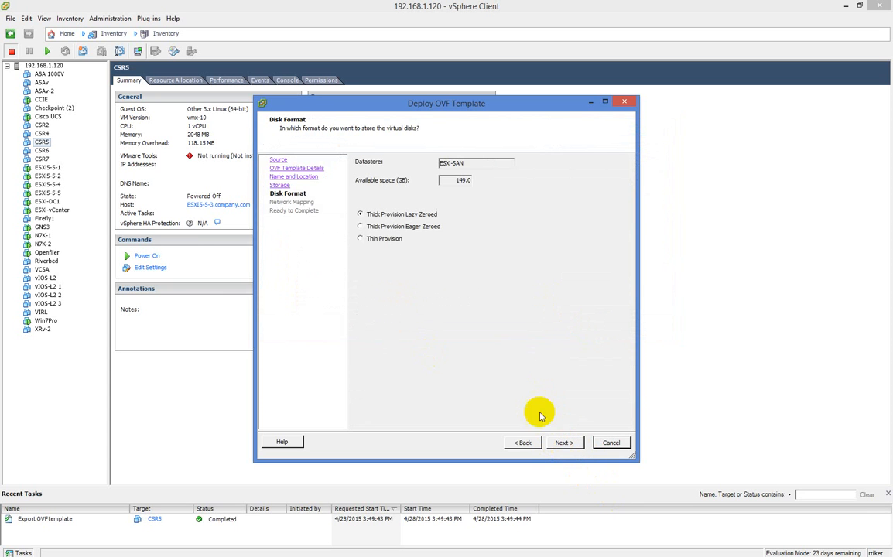
# Choose Thin Provision disk format, keep the VM Network mapping and finish the deployment.
pyautogui.click(381, 241)
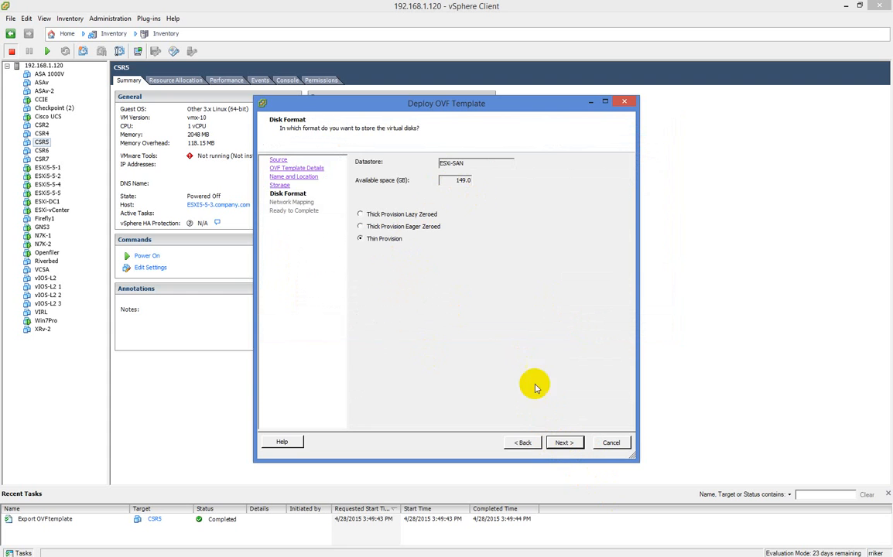
pyautogui.click(565, 442)
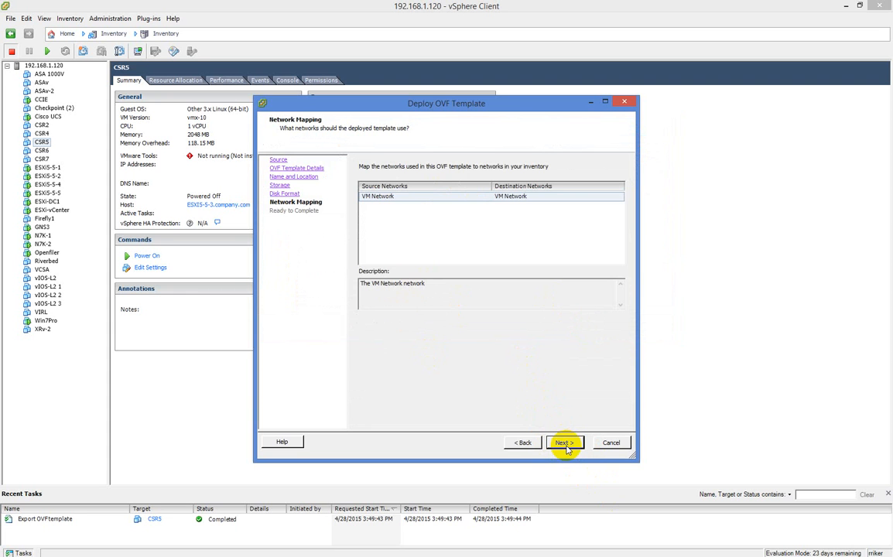
pyautogui.click(567, 449)
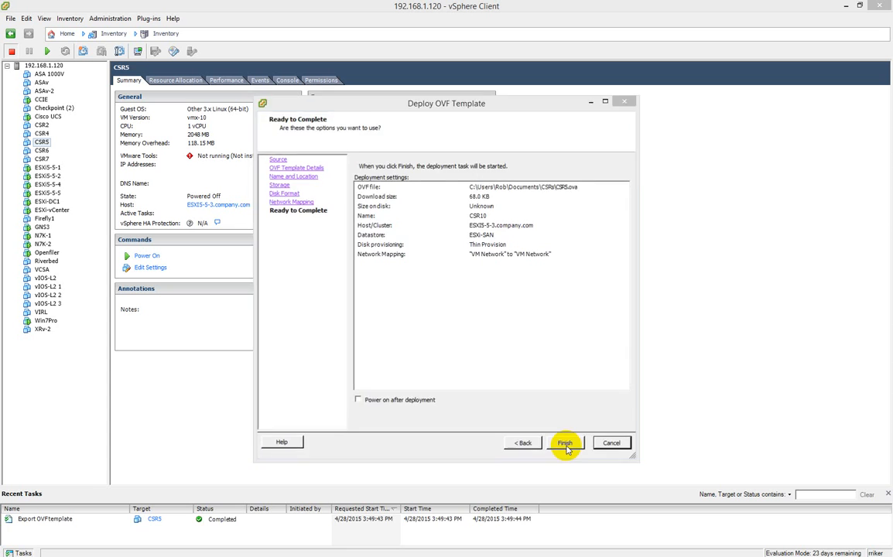
pyautogui.click(566, 446)
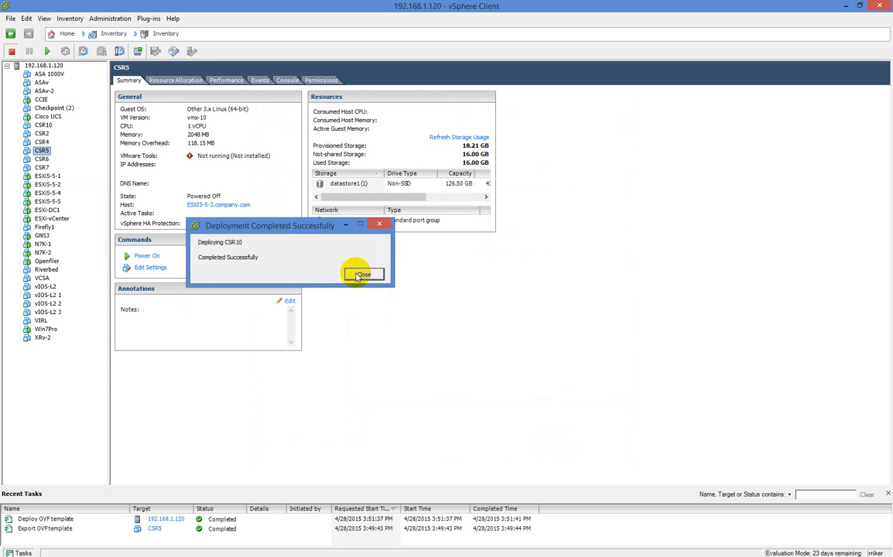
pyautogui.click(362, 275)
# Try to edit the settings of the new CSR10 virtual machine.
pyautogui.click(43, 125)
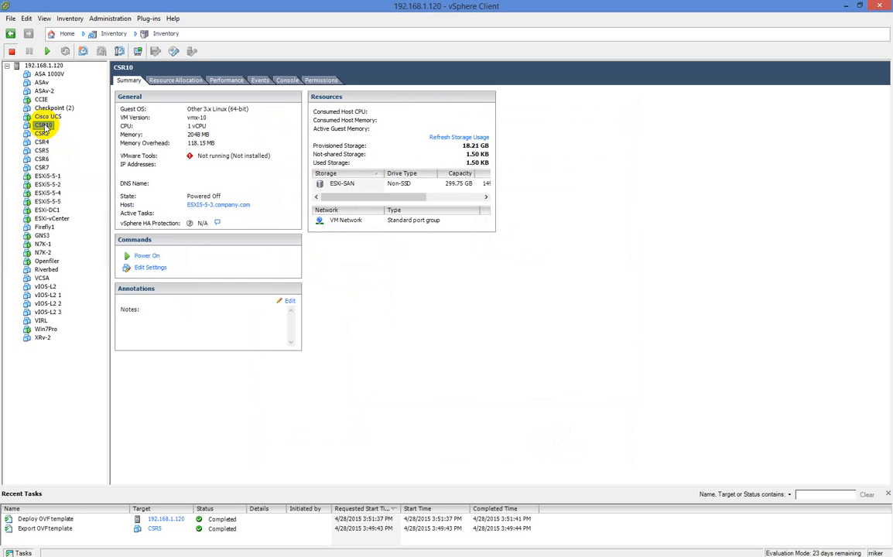
pyautogui.rightClick(44, 129)
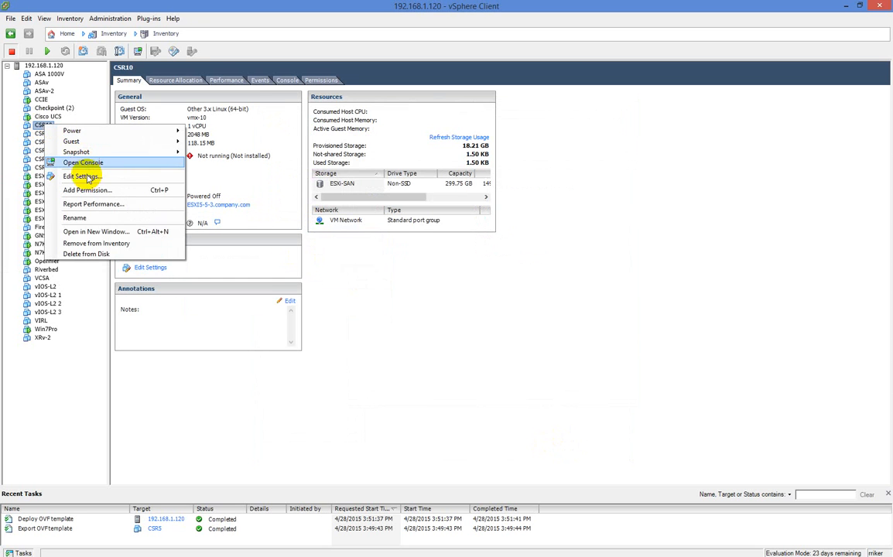
pyautogui.click(87, 177)
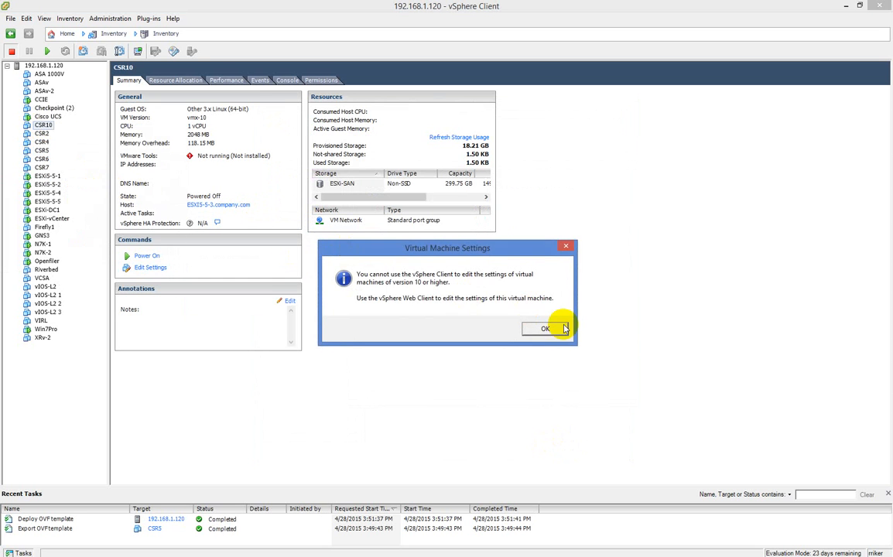
pyautogui.click(561, 329)
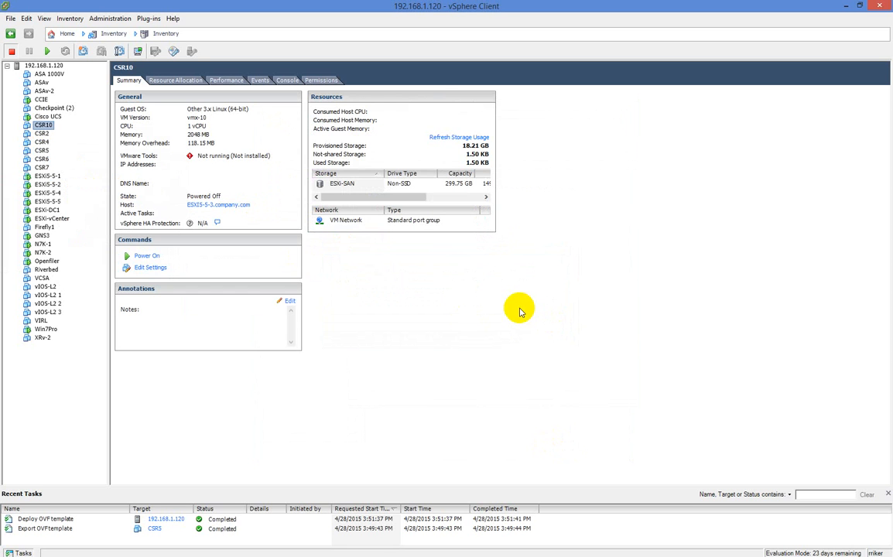
# Select the CSR5 and Win7Pro virtual machines and move the file window showing Win7Pro.ova in the OVAs folder.
pyautogui.click(42, 150)
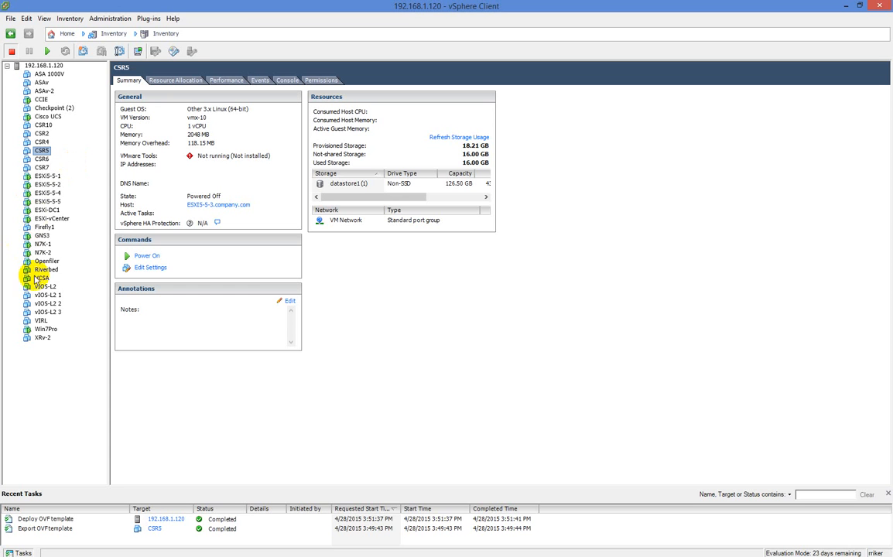
pyautogui.click(43, 331)
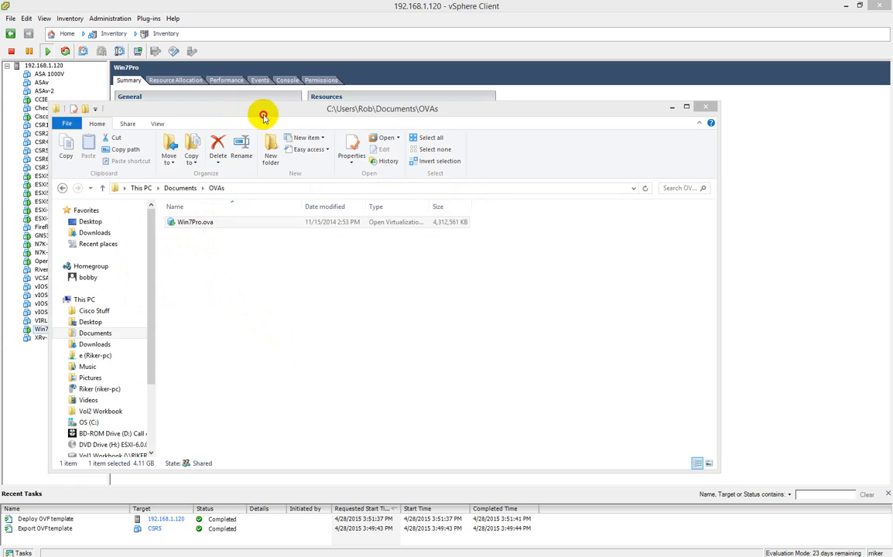
pyautogui.moveTo(260, 114); pyautogui.dragTo(343, 120)
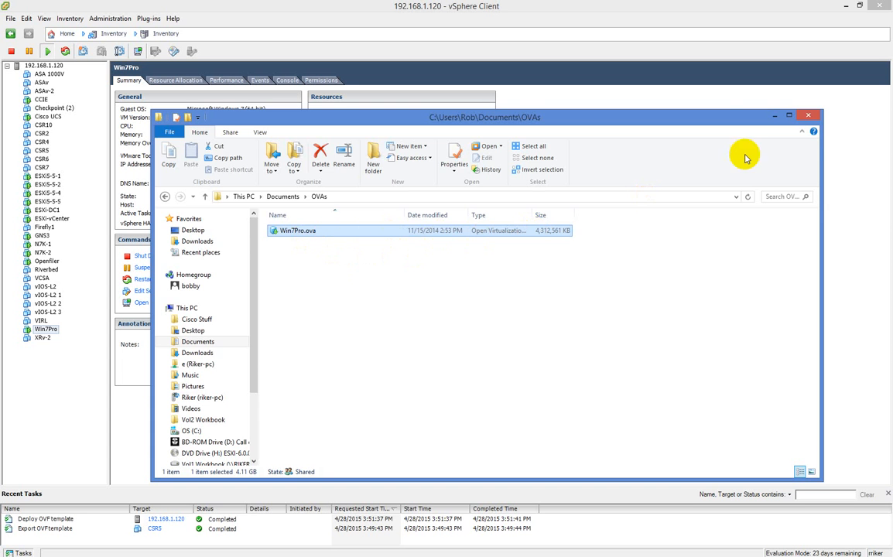
# Close the OVAs folder window, then open the Deploy OVF Template wizard and cancel it.
pyautogui.click(808, 115)
pyautogui.click(12, 18)
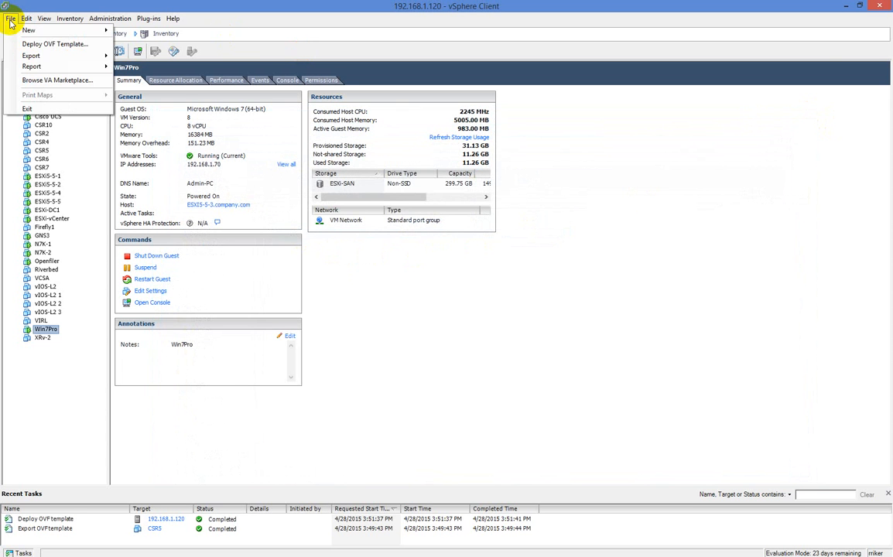
pyautogui.click(34, 45)
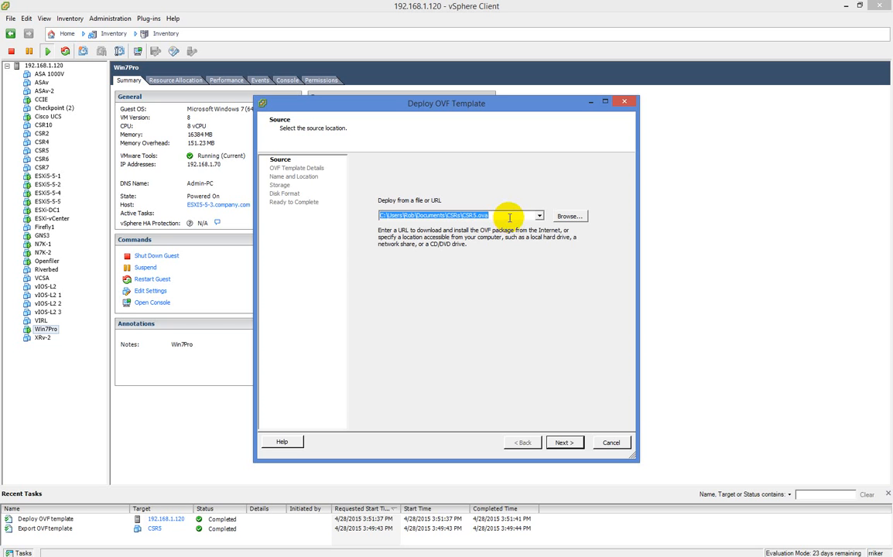
pyautogui.click(612, 443)
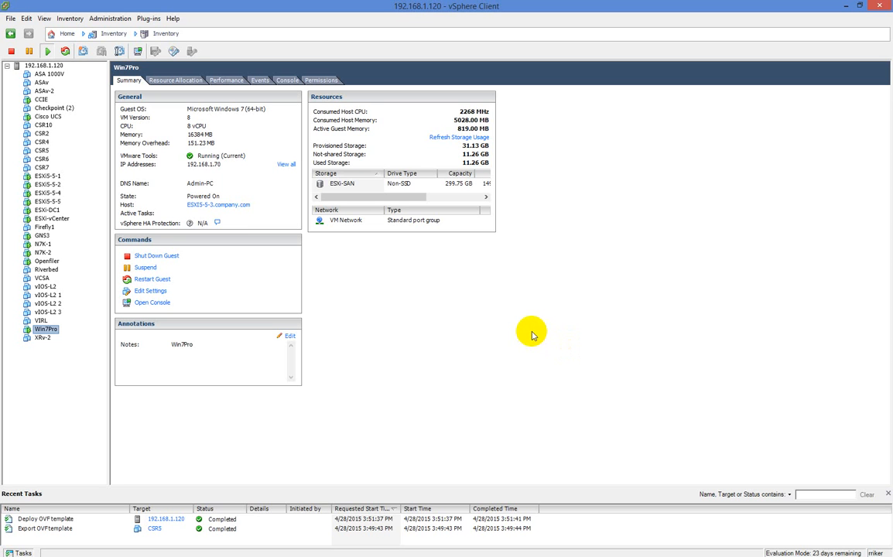
# Select the N7K-2 virtual machine and open the datastore browser for its ESXi-SAN datastore.
pyautogui.click(43, 253)
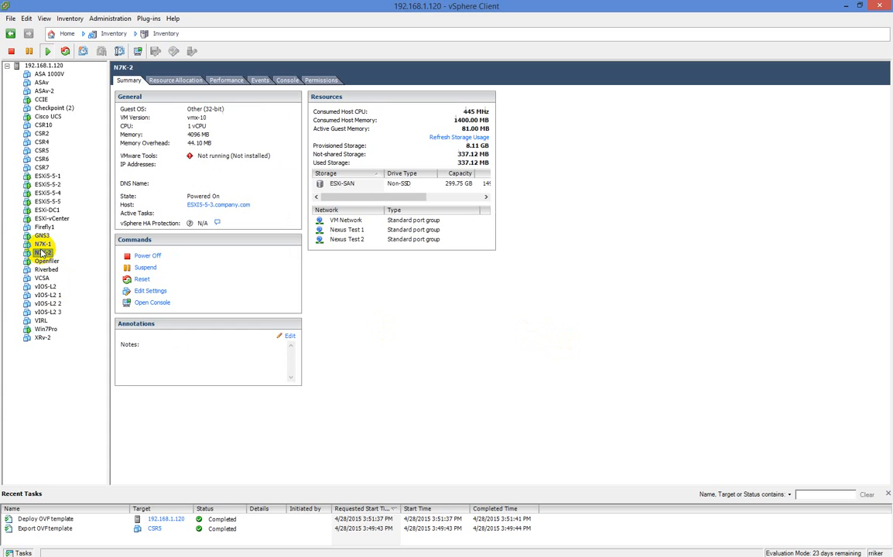
pyautogui.rightClick(43, 253)
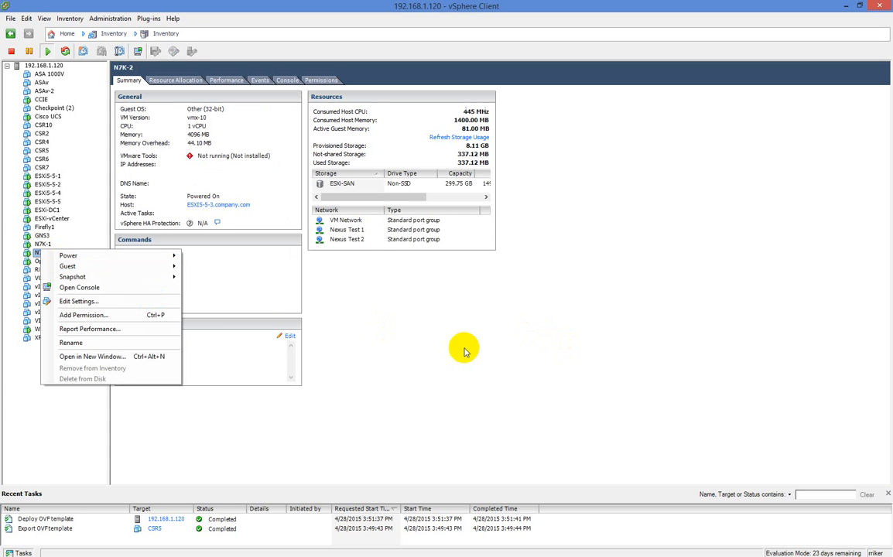
pyautogui.click(434, 314)
pyautogui.click(347, 186)
pyautogui.rightClick(347, 187)
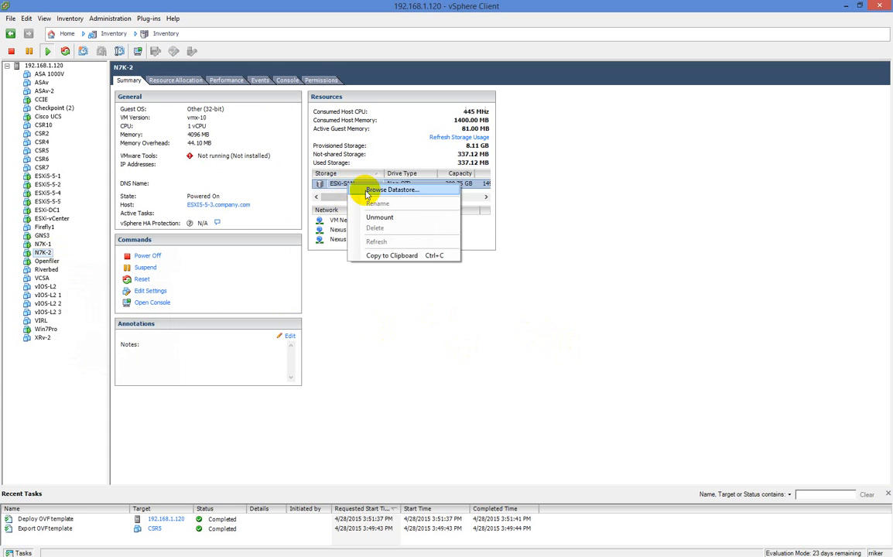
pyautogui.click(365, 191)
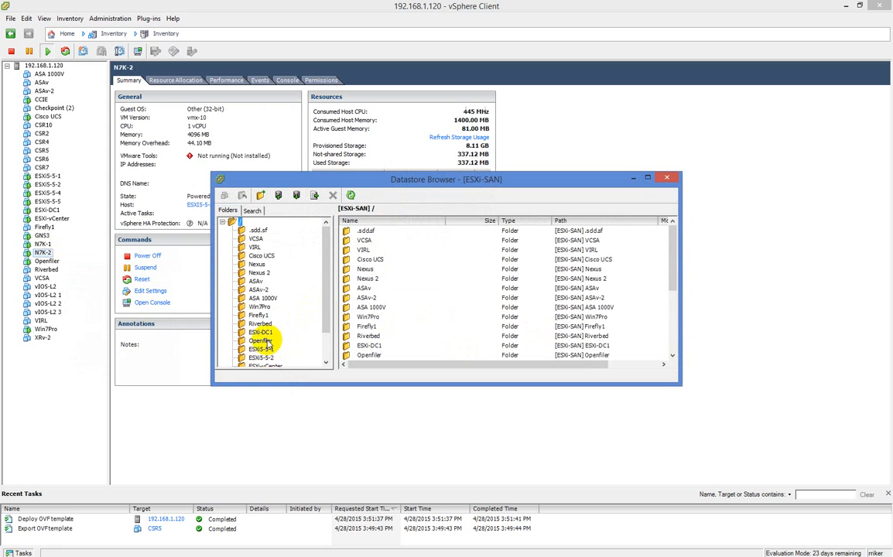
# Open the Nexus folder, review the available actions for N7K-2.vmx and the upload options, then close the datastore browser.
pyautogui.click(260, 265)
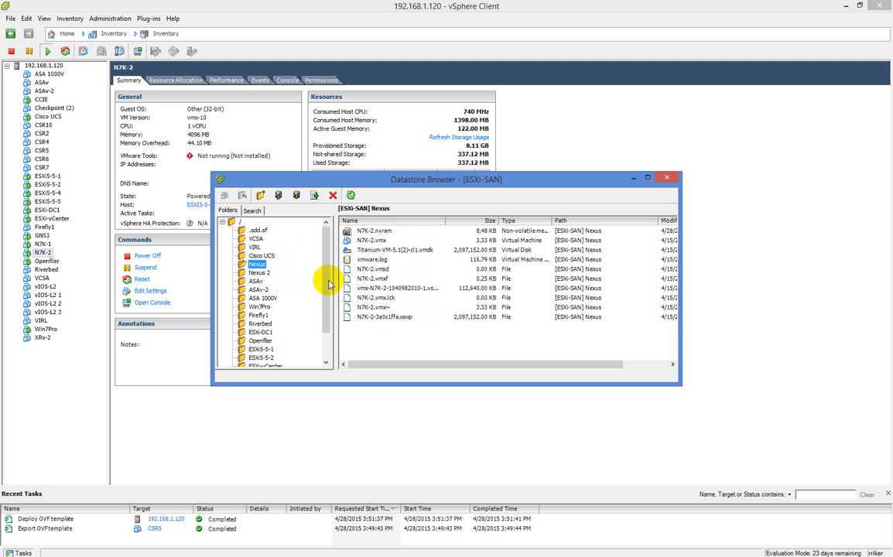
pyautogui.rightClick(370, 241)
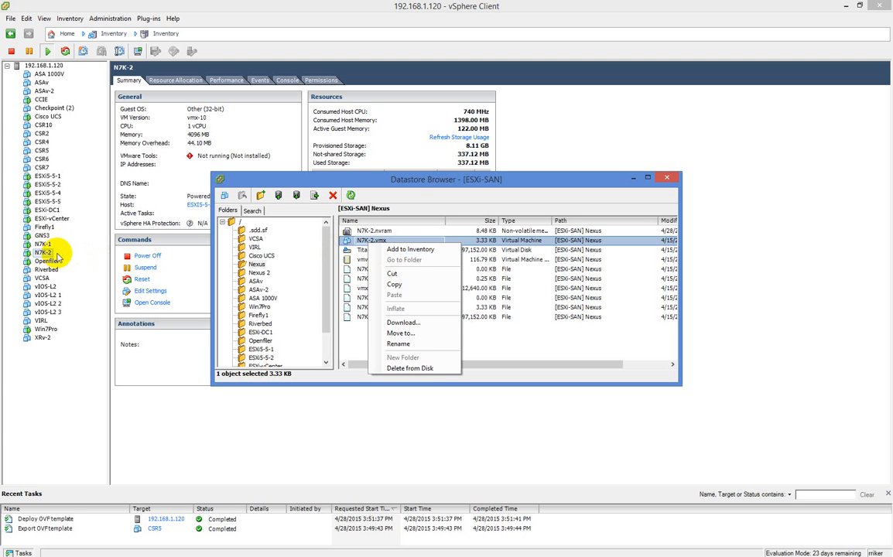
pyautogui.click(548, 348)
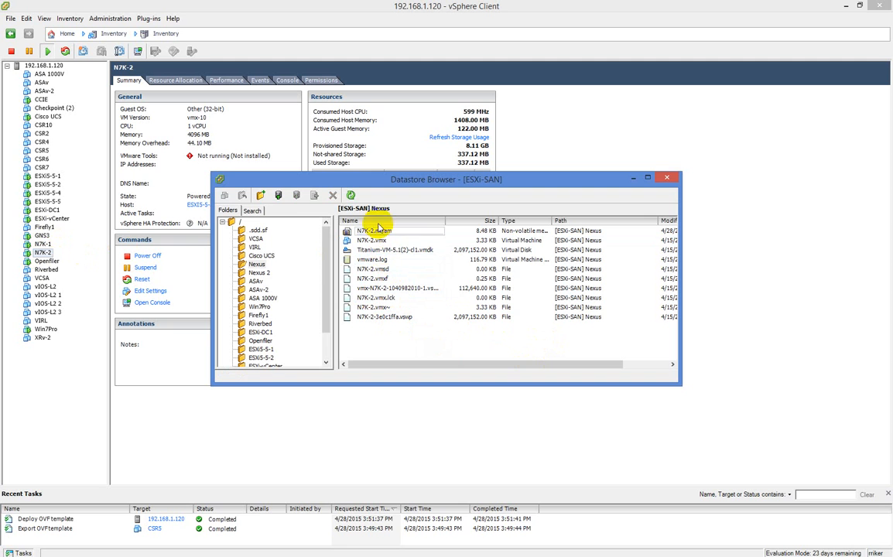
pyautogui.click(278, 195)
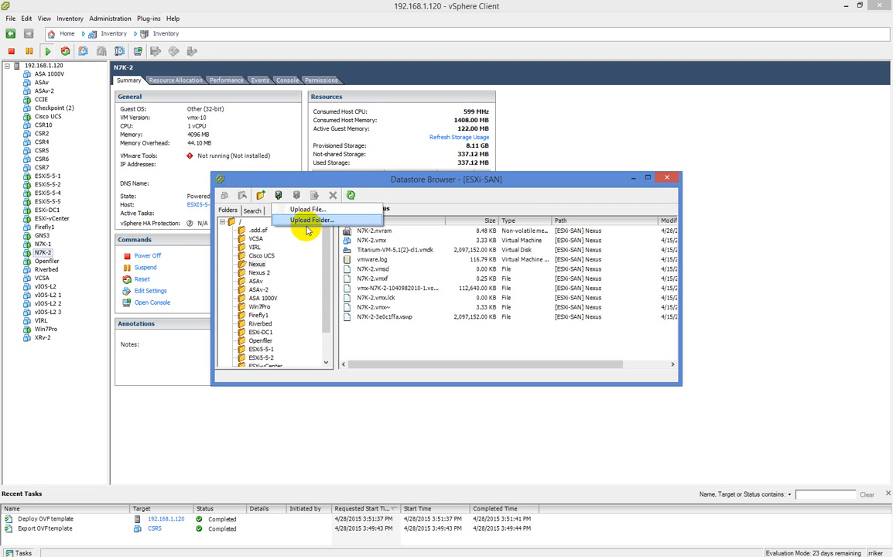
pyautogui.click(465, 335)
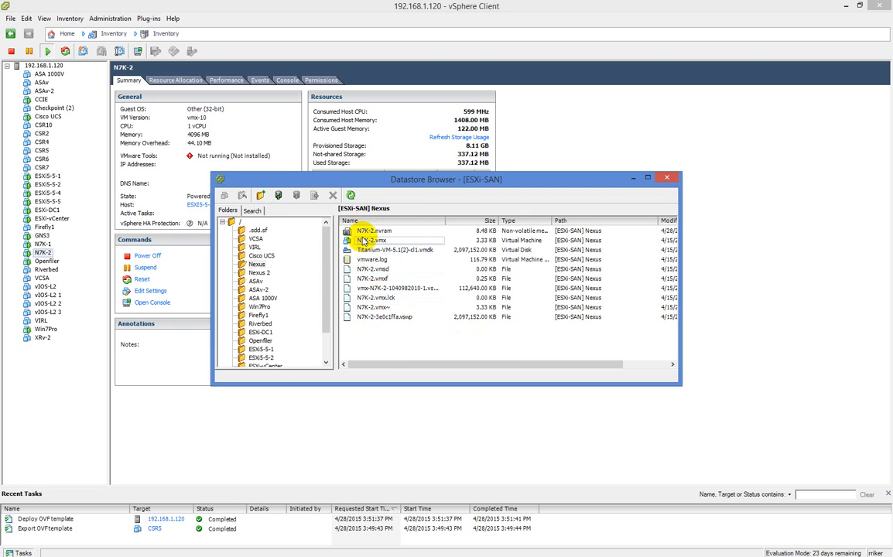
pyautogui.rightClick(377, 240)
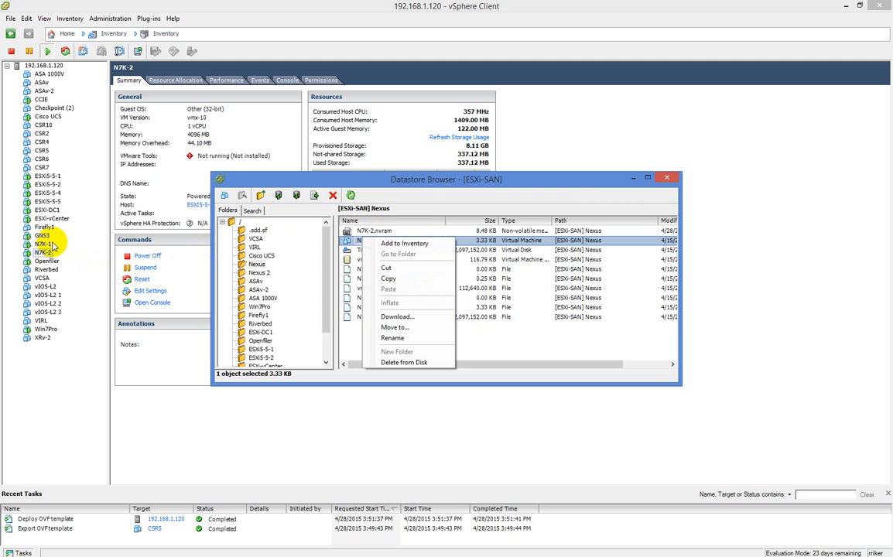
pyautogui.click(540, 350)
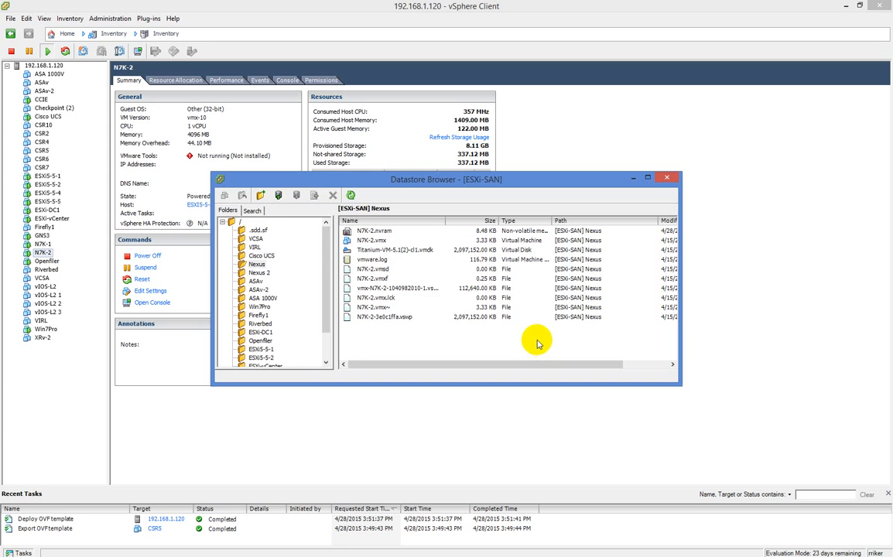
pyautogui.click(665, 181)
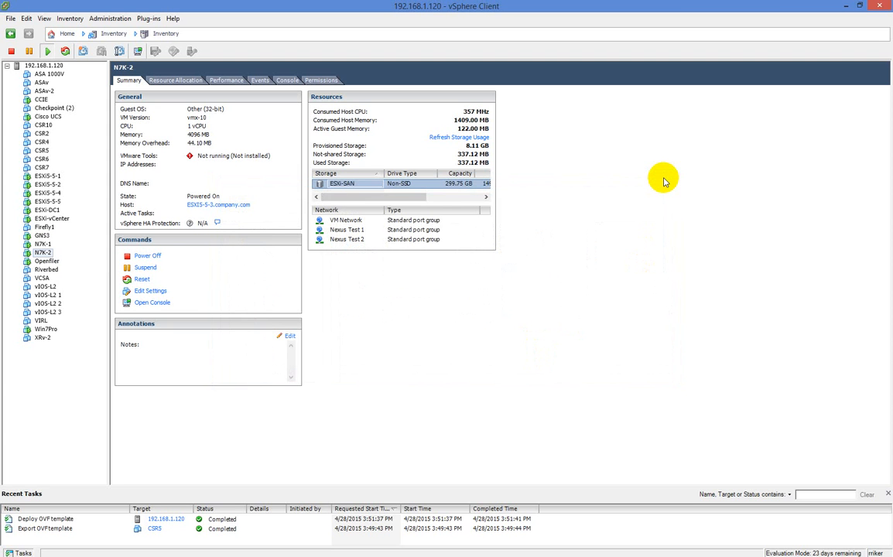